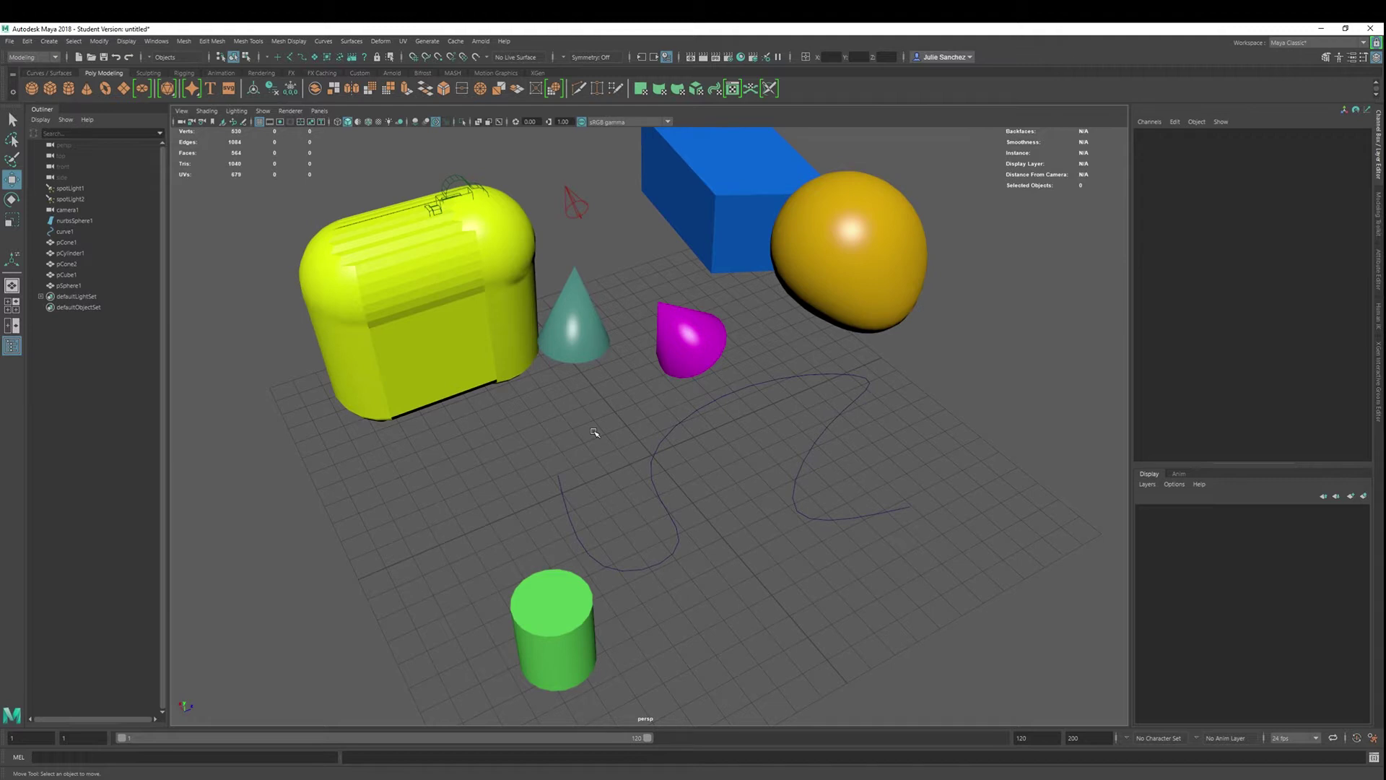
# Step: Box-select the scene objects, then inspect the handle selection-mask options
pyautogui.moveTo(366, 290); pyautogui.dragTo(985, 628)
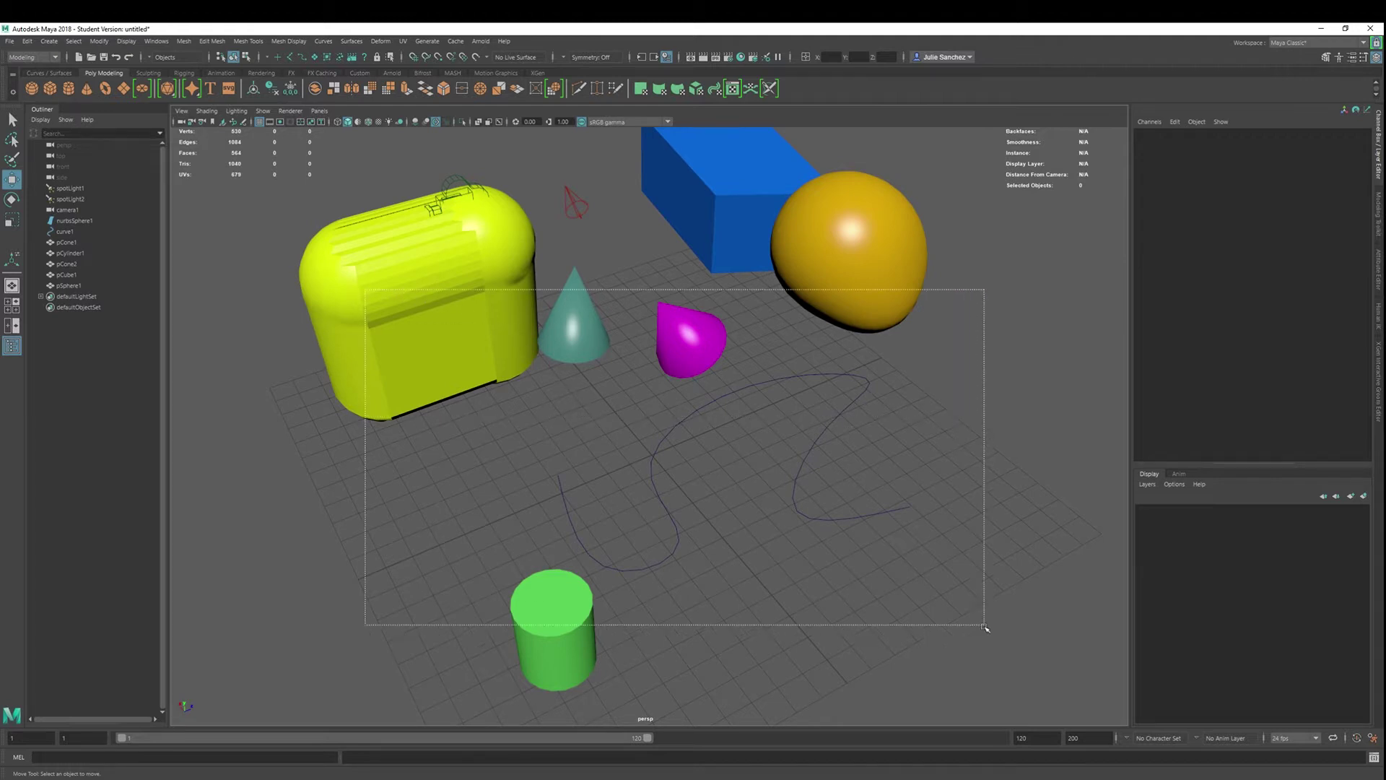
pyautogui.moveTo(393, 201); pyautogui.dragTo(907, 434)
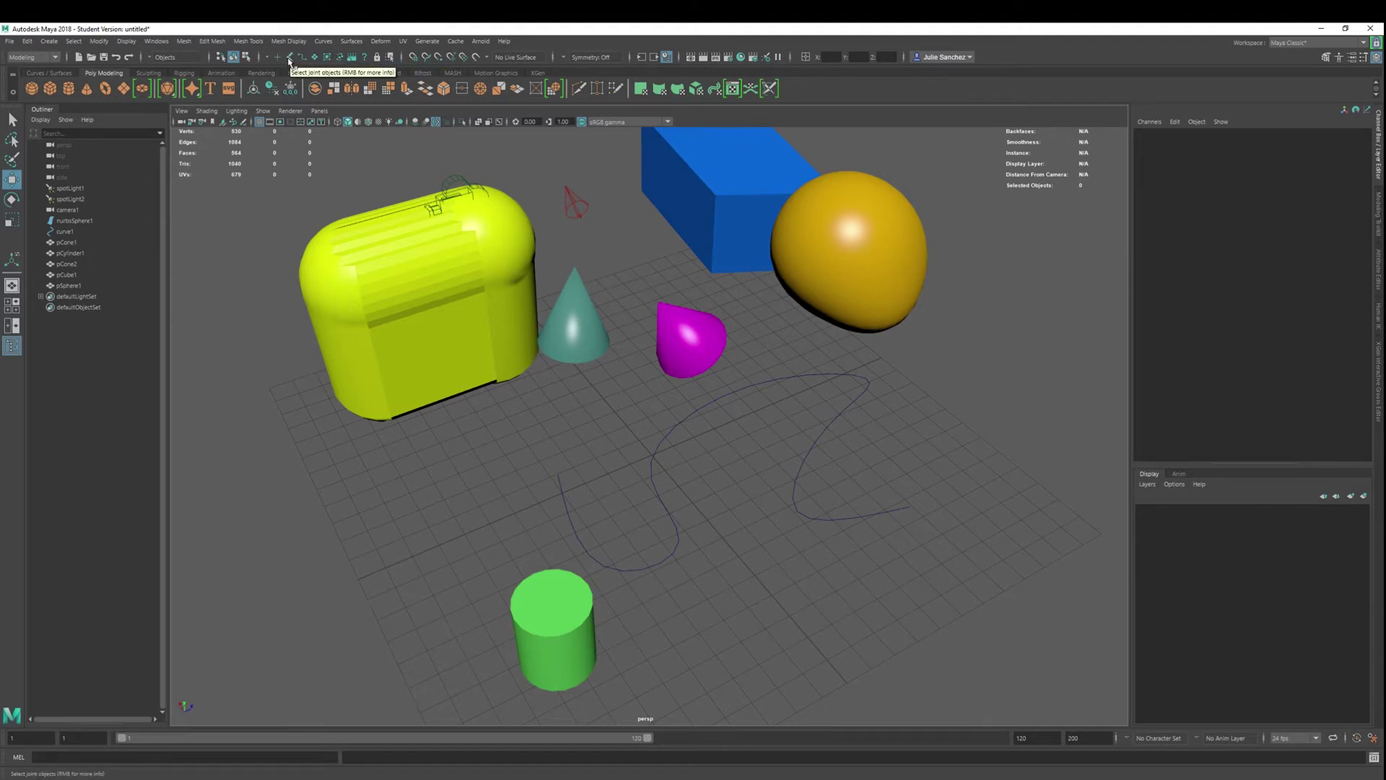
pyautogui.rightClick(289, 61)
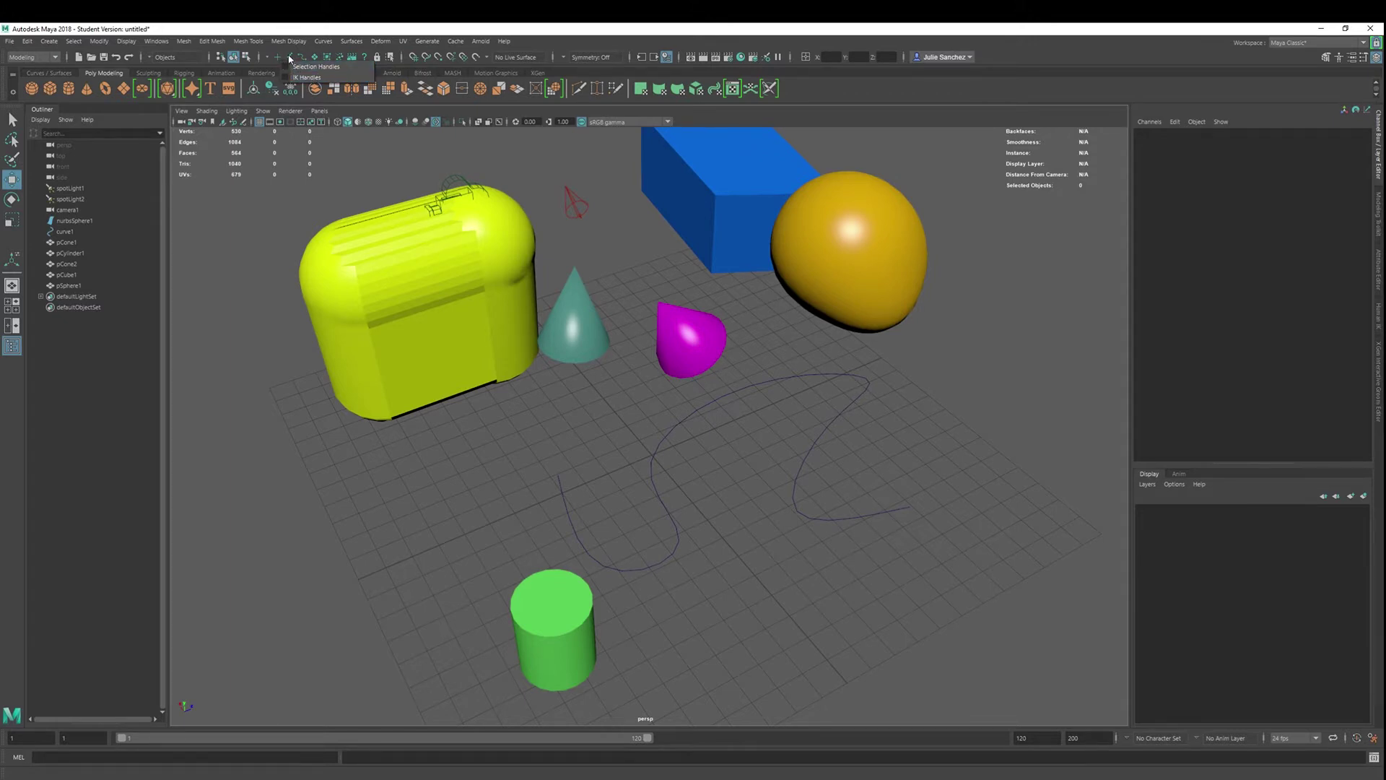
pyautogui.click(290, 59)
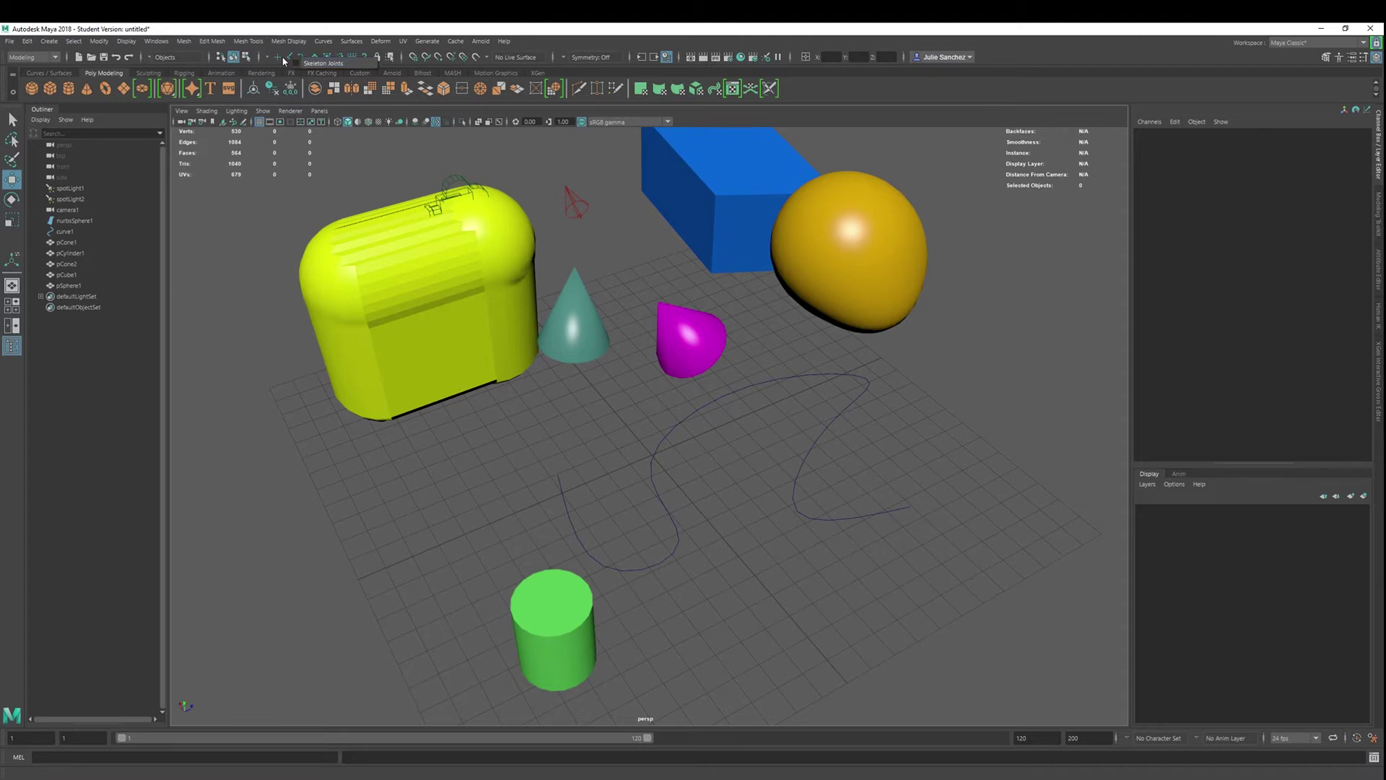
pyautogui.rightClick(276, 57)
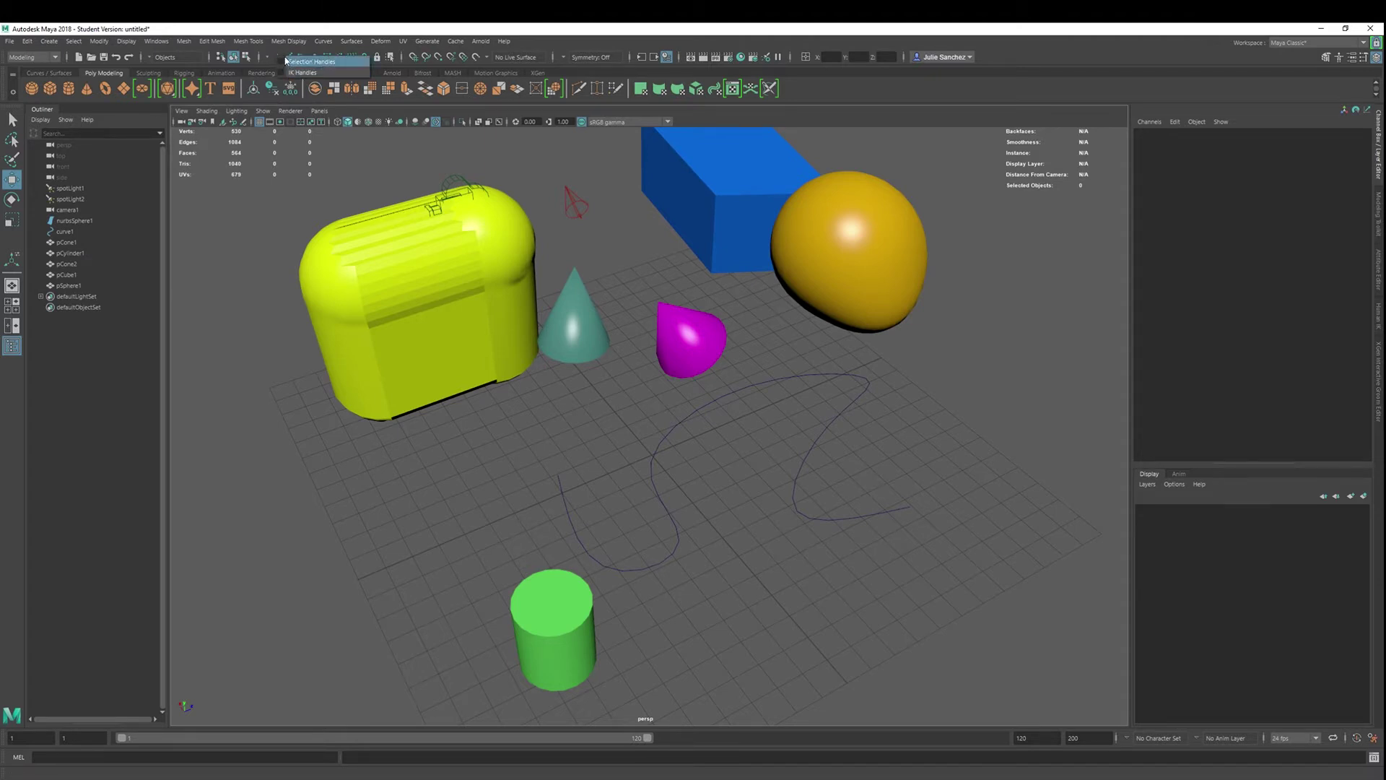
pyautogui.click(279, 54)
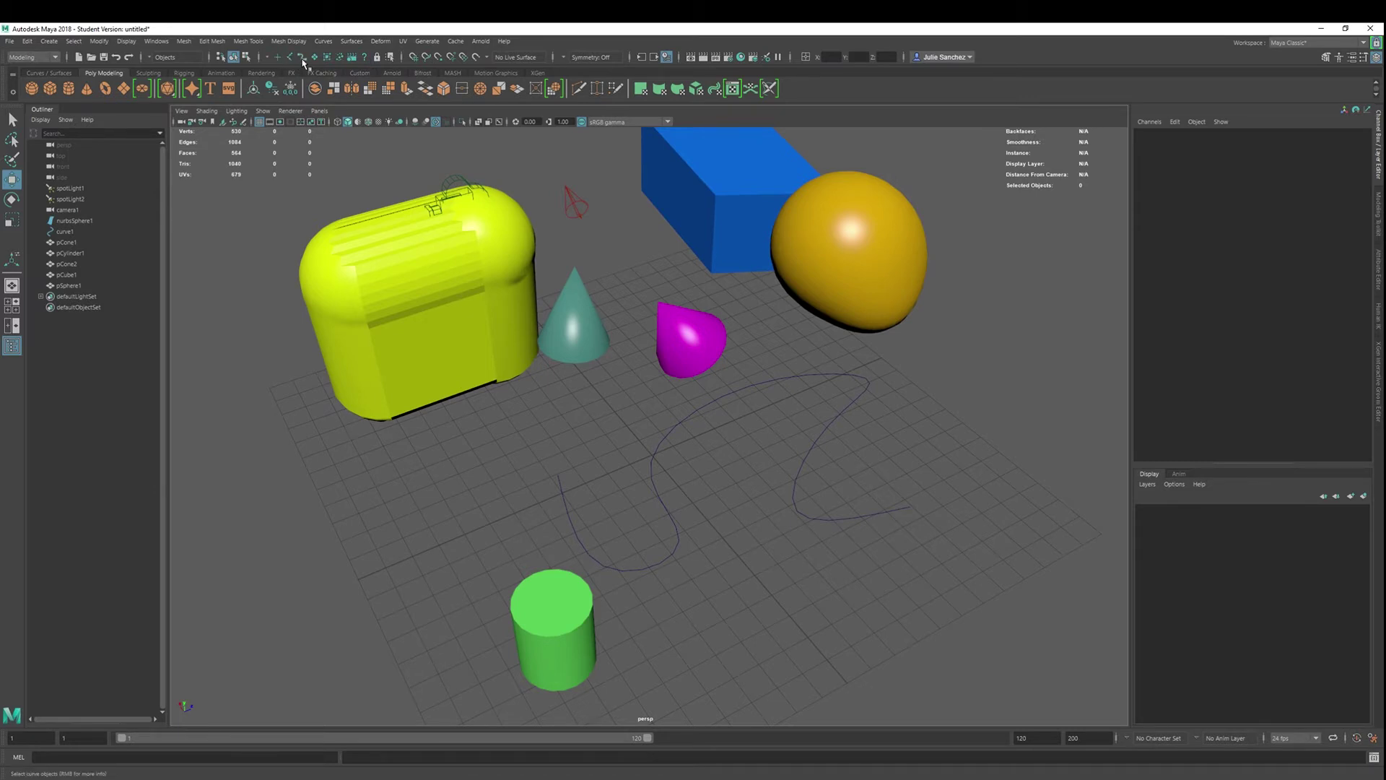
# Step: Review the curve, surface, deformer, dynamics, lights and locator selection-mask type lists
pyautogui.rightClick(303, 60)
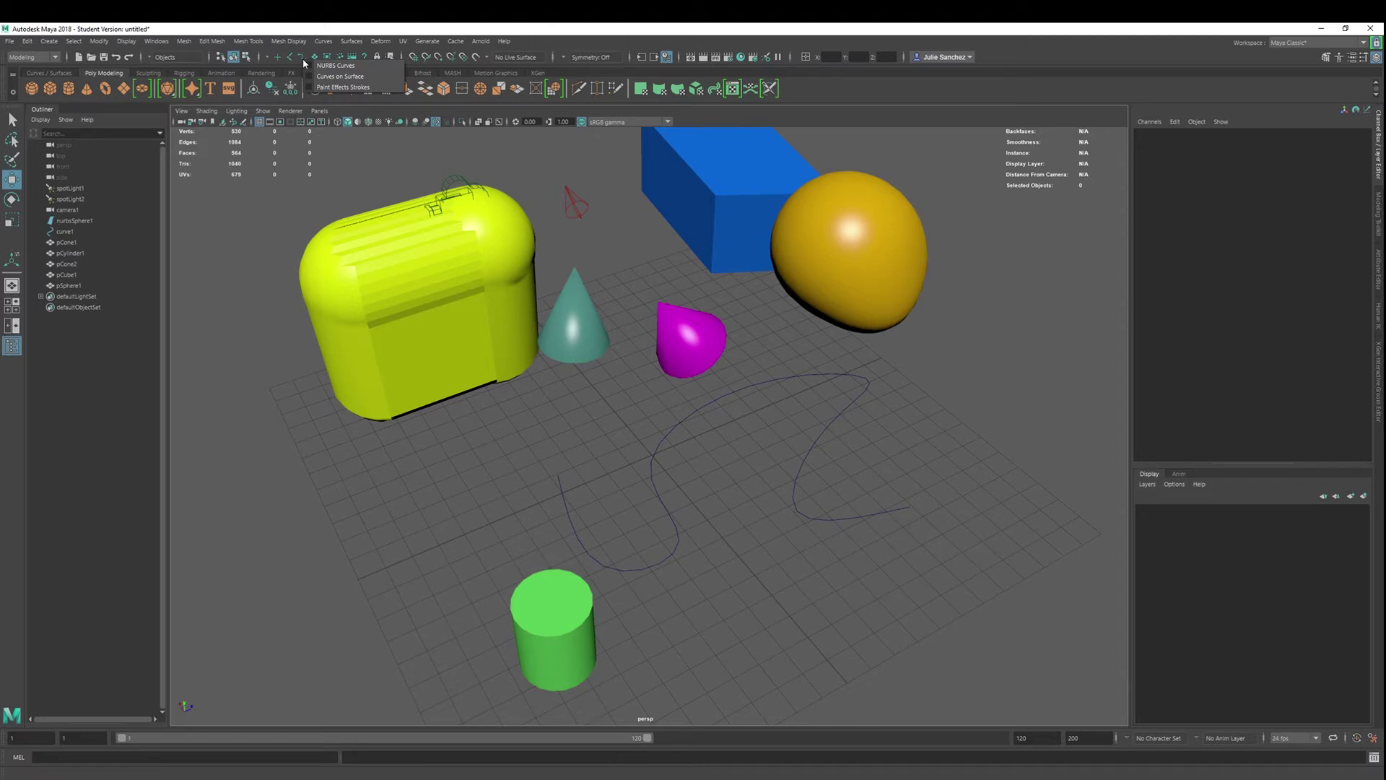
pyautogui.rightClick(314, 57)
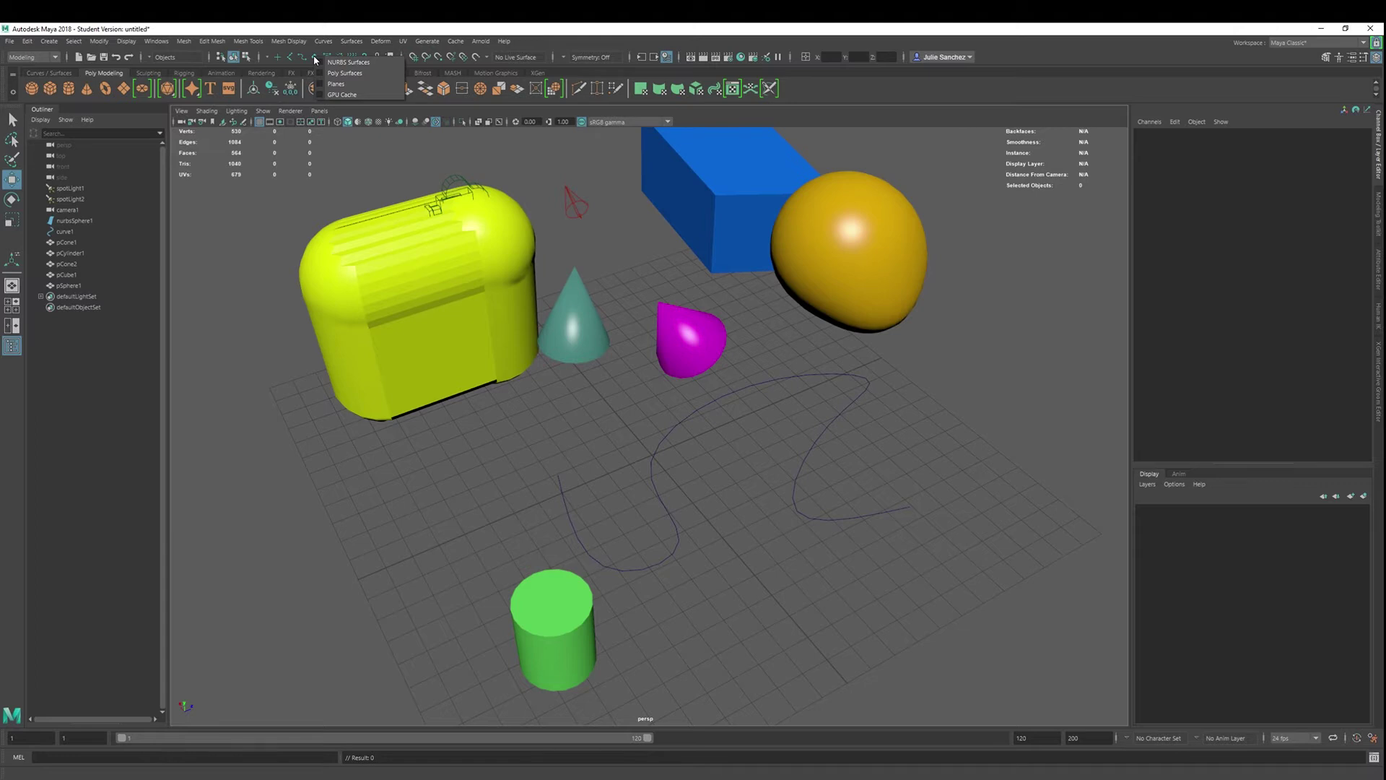
pyautogui.rightClick(328, 57)
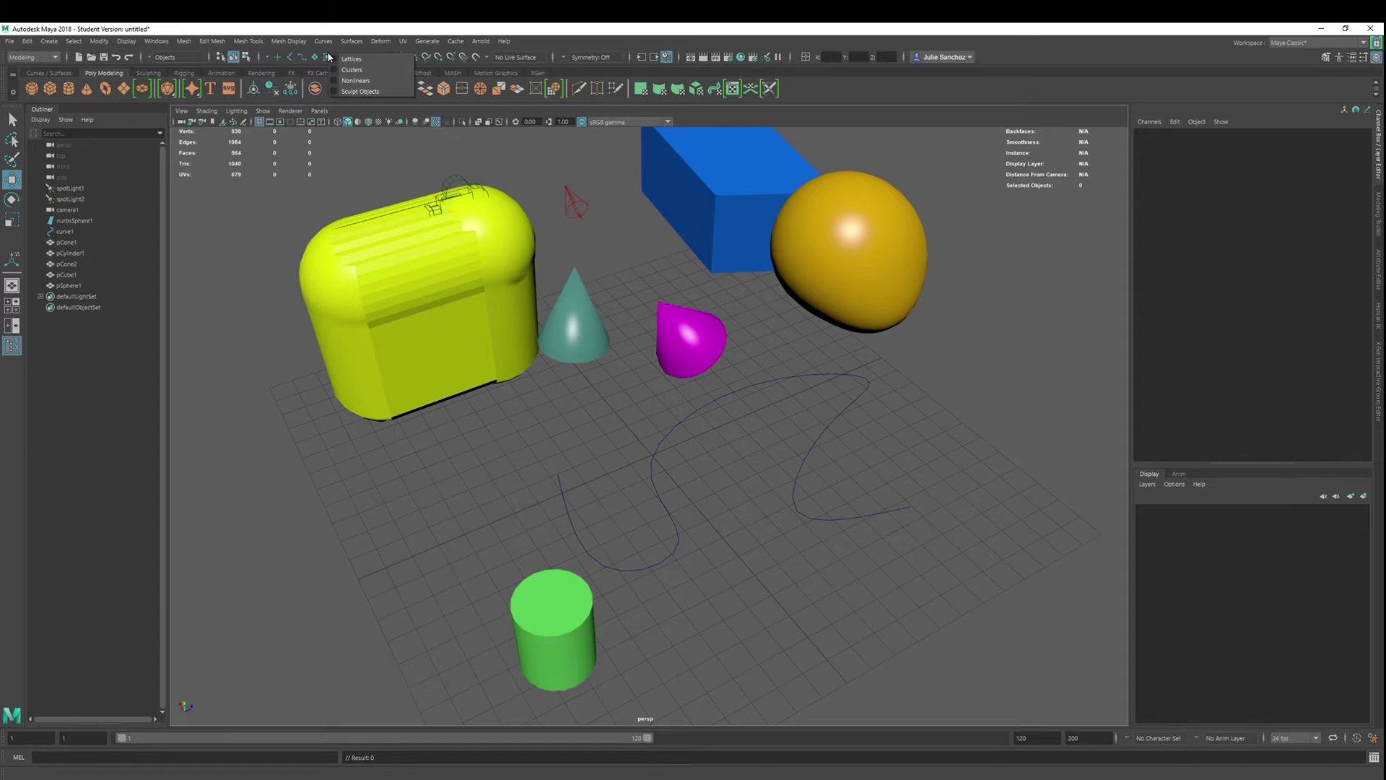
pyautogui.rightClick(343, 59)
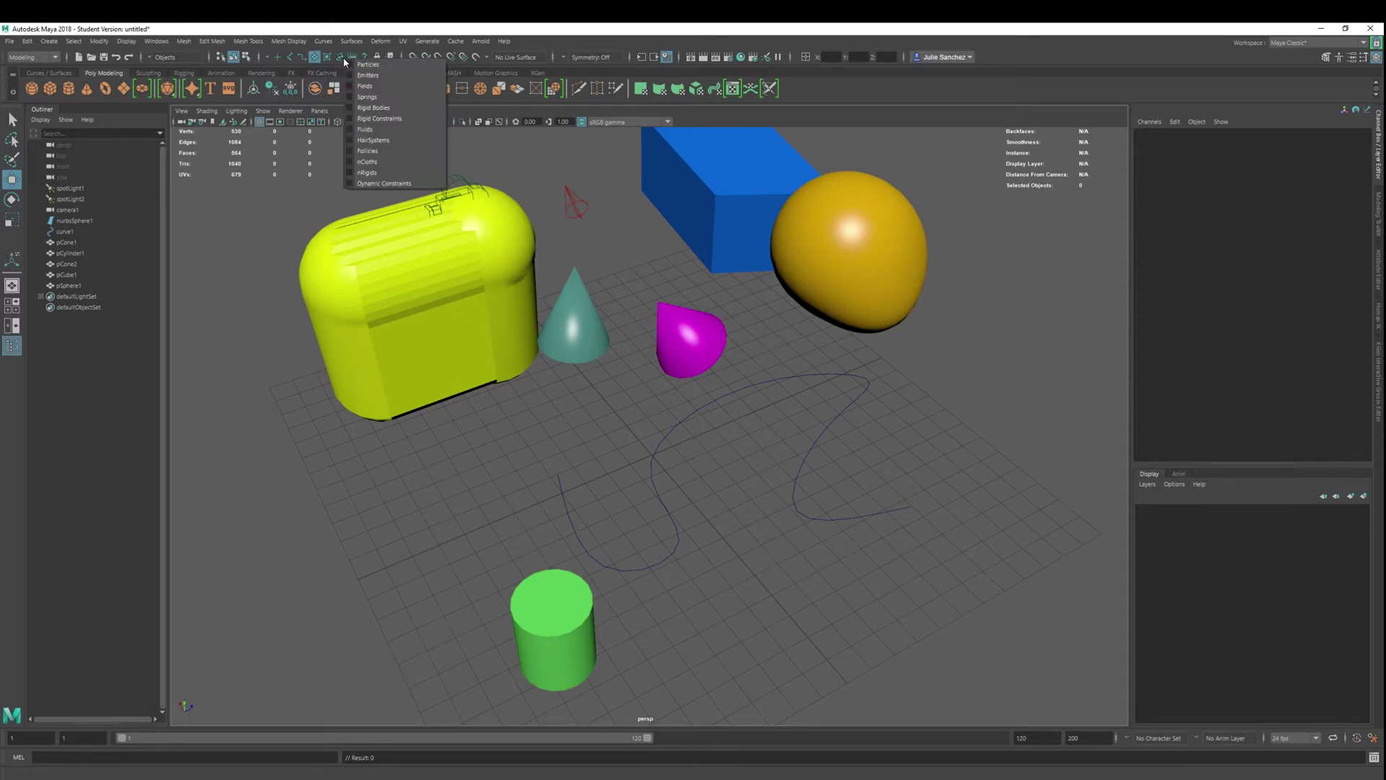
pyautogui.rightClick(350, 57)
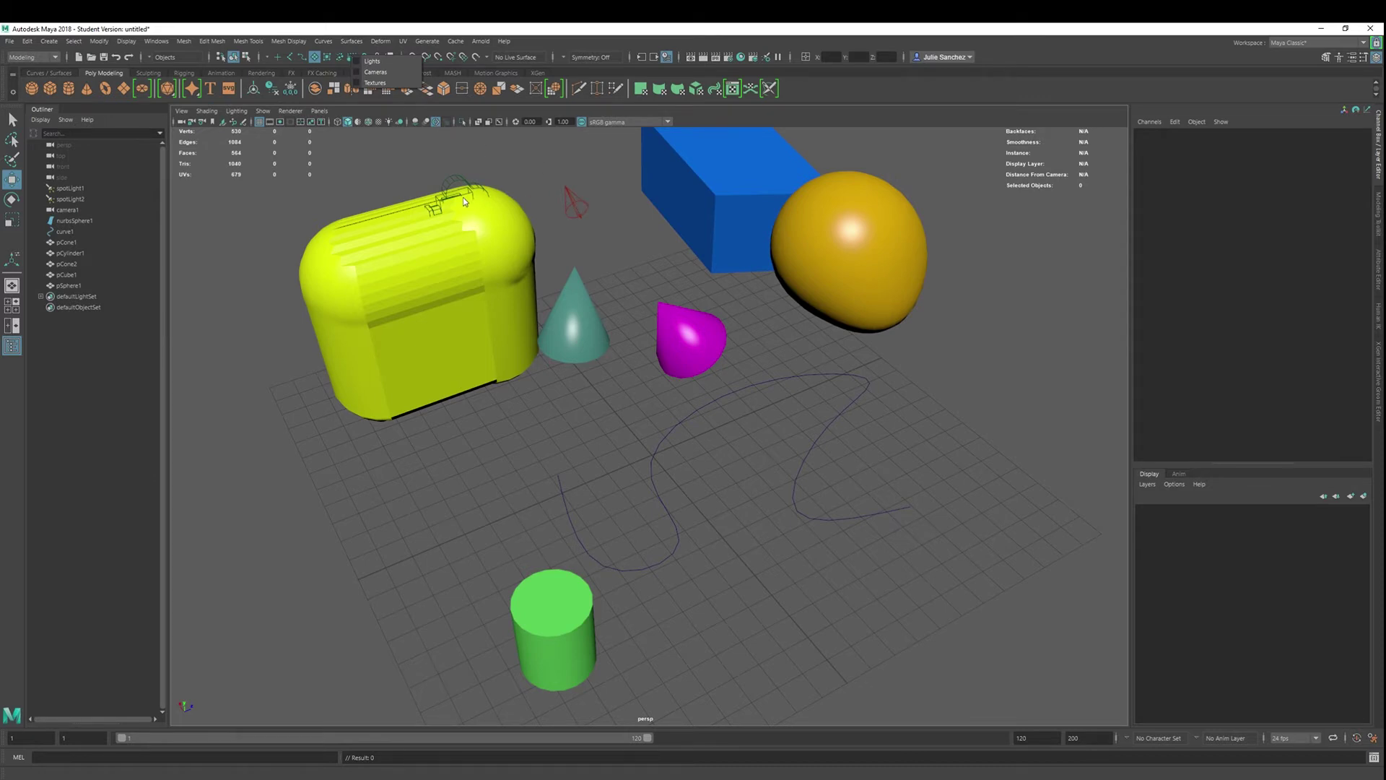
pyautogui.rightClick(349, 55)
pyautogui.rightClick(364, 57)
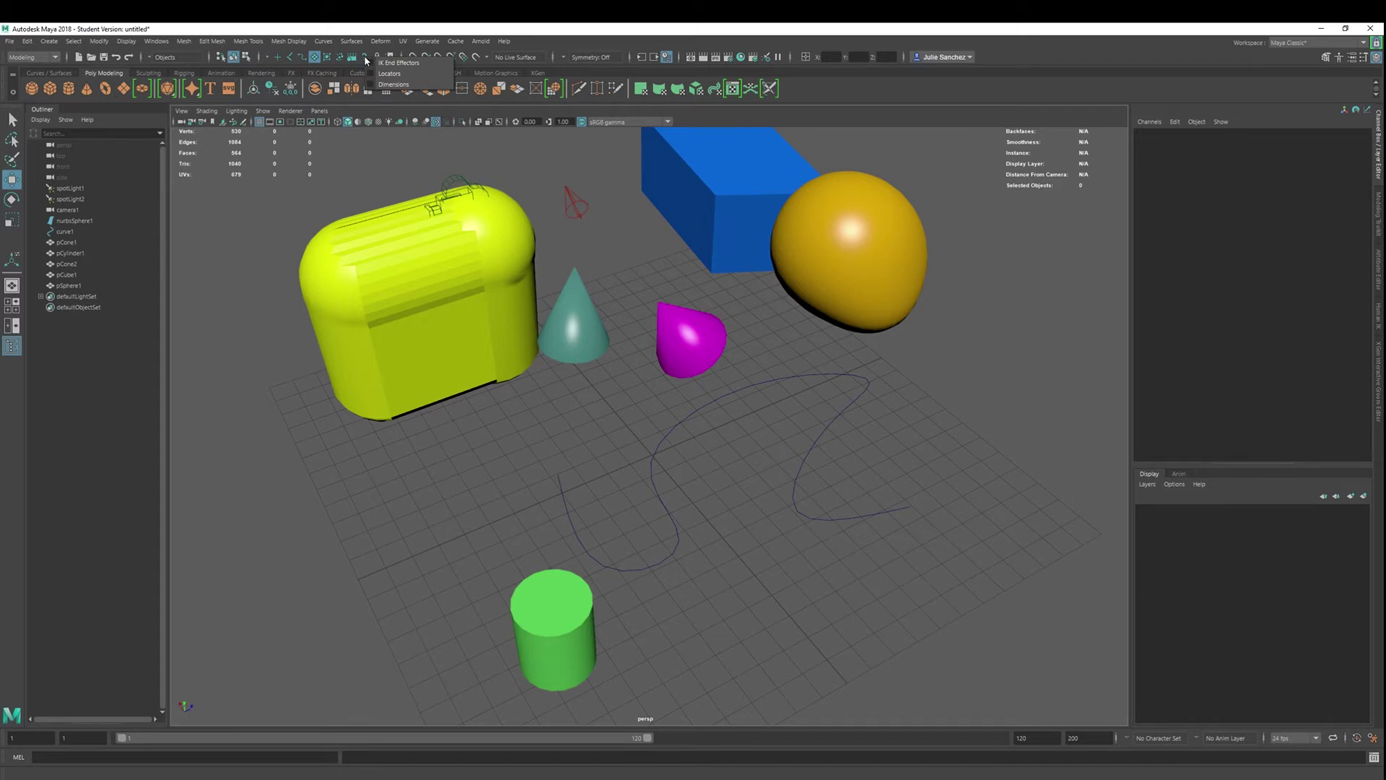
pyautogui.click(463, 125)
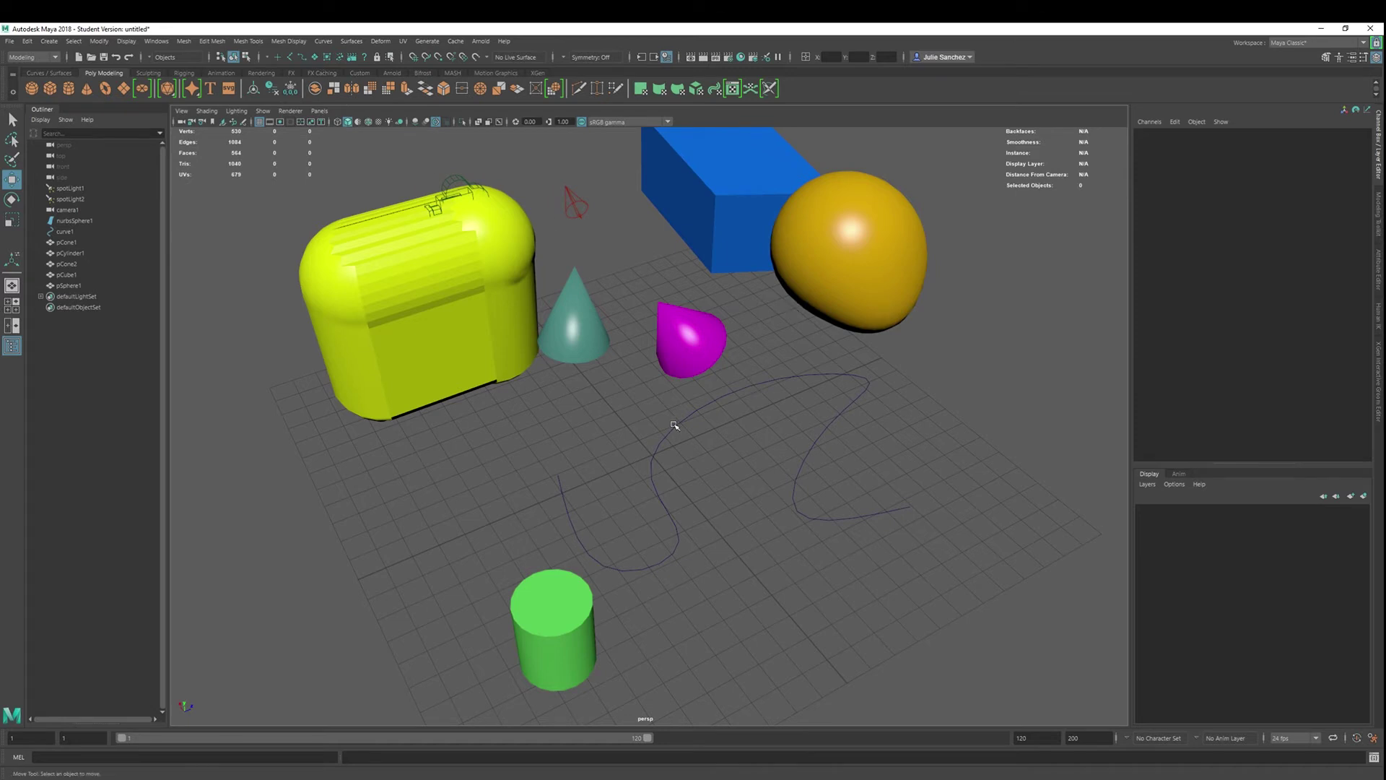
# Step: Toggle curve objects on in the selection mask and box-select across the scene
pyautogui.moveTo(675, 426)
pyautogui.keyDown('alt'); pyautogui.mouseDown()
pyautogui.moveTo(551, 393)
pyautogui.moveTo(730, 402)
pyautogui.moveTo(894, 387)
pyautogui.moveTo(674, 411)
pyautogui.mouseUp(); pyautogui.keyUp('alt')
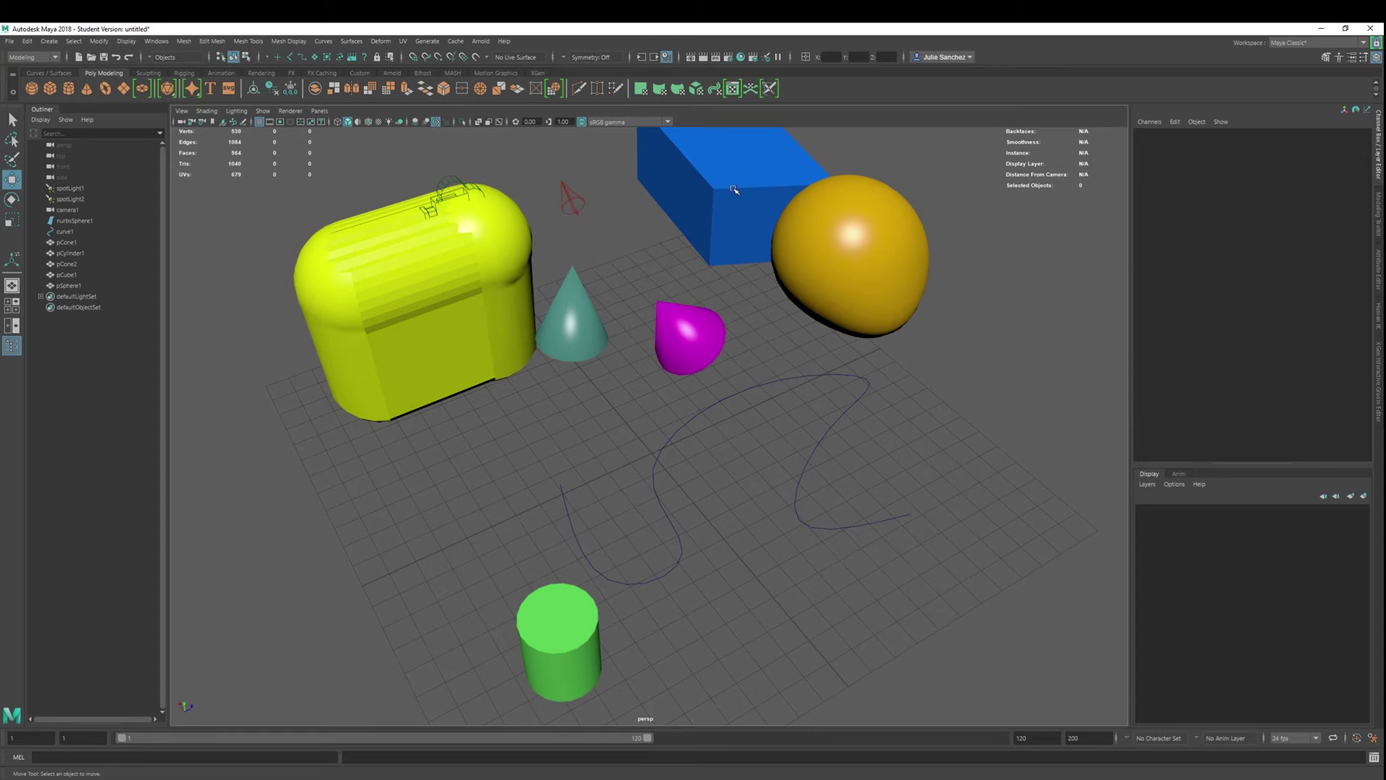
pyautogui.click(302, 57)
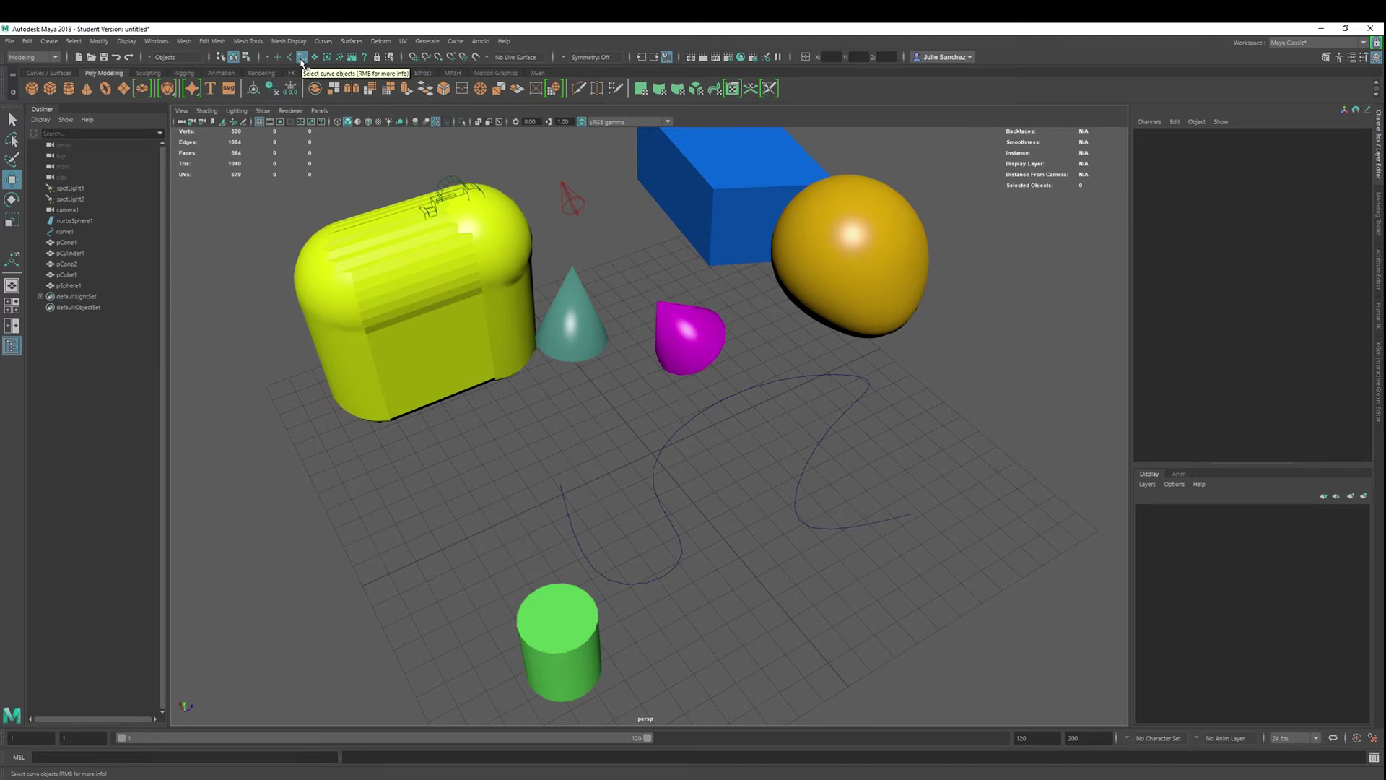
pyautogui.moveTo(361, 180); pyautogui.dragTo(978, 650)
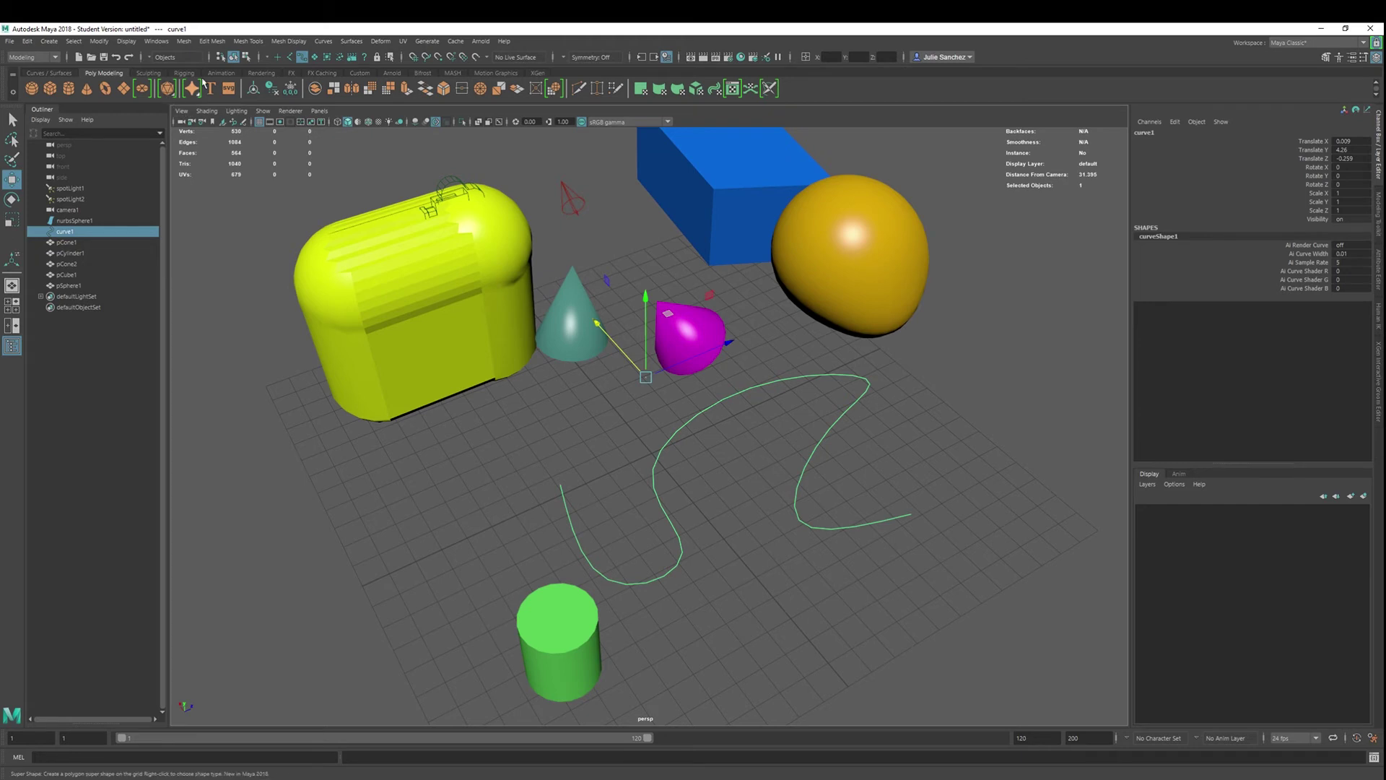
# Step: Set the selection mask to All objects off and confirm box-selecting the scene picks nothing
pyautogui.rightClick(273, 57)
pyautogui.click(288, 65)
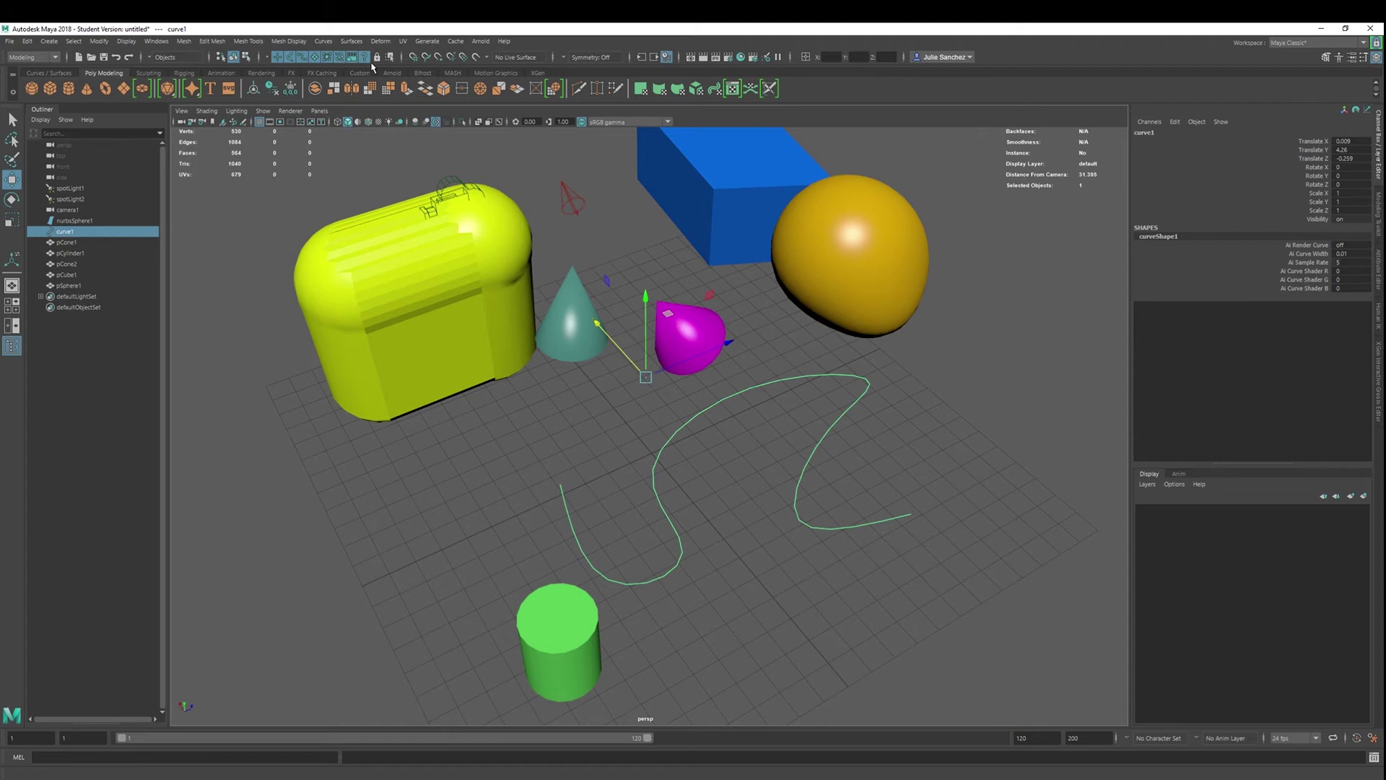
pyautogui.rightClick(269, 60)
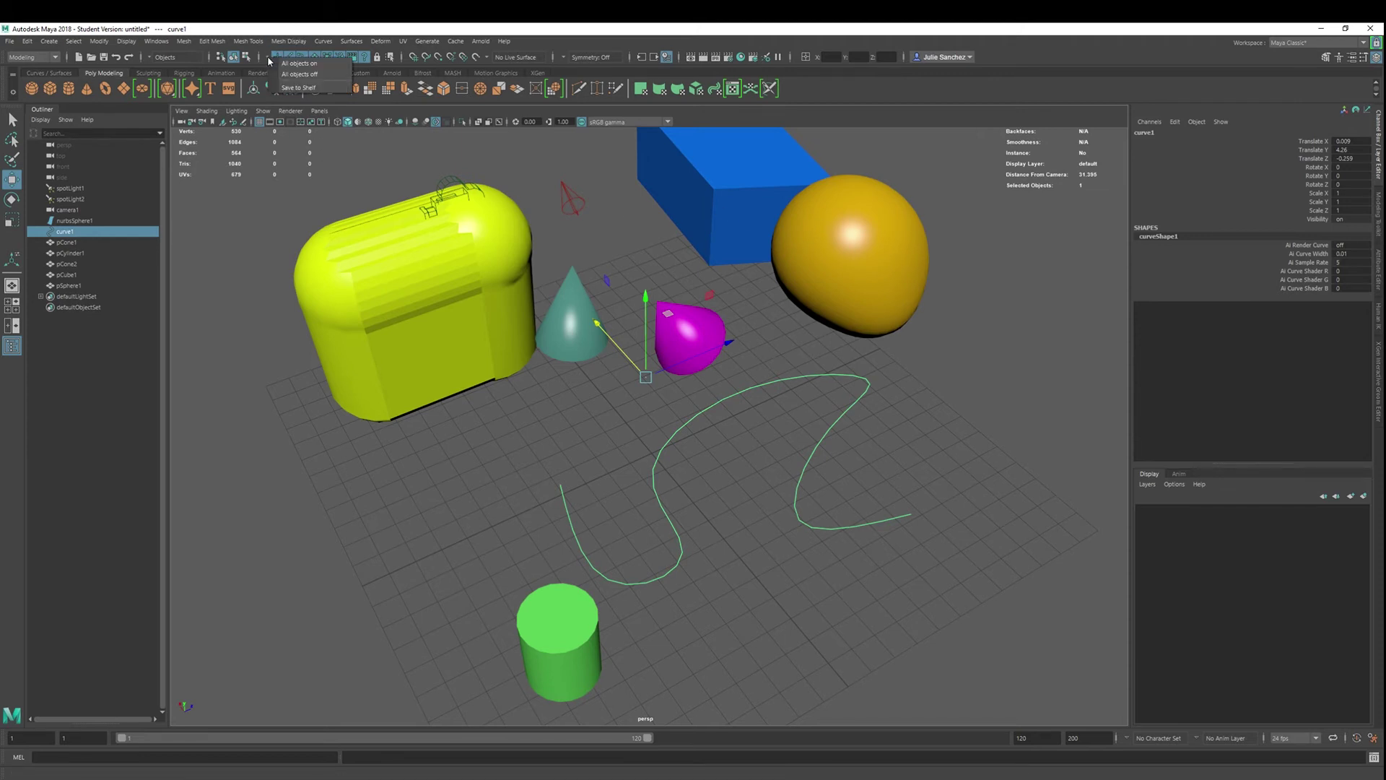
pyautogui.click(289, 74)
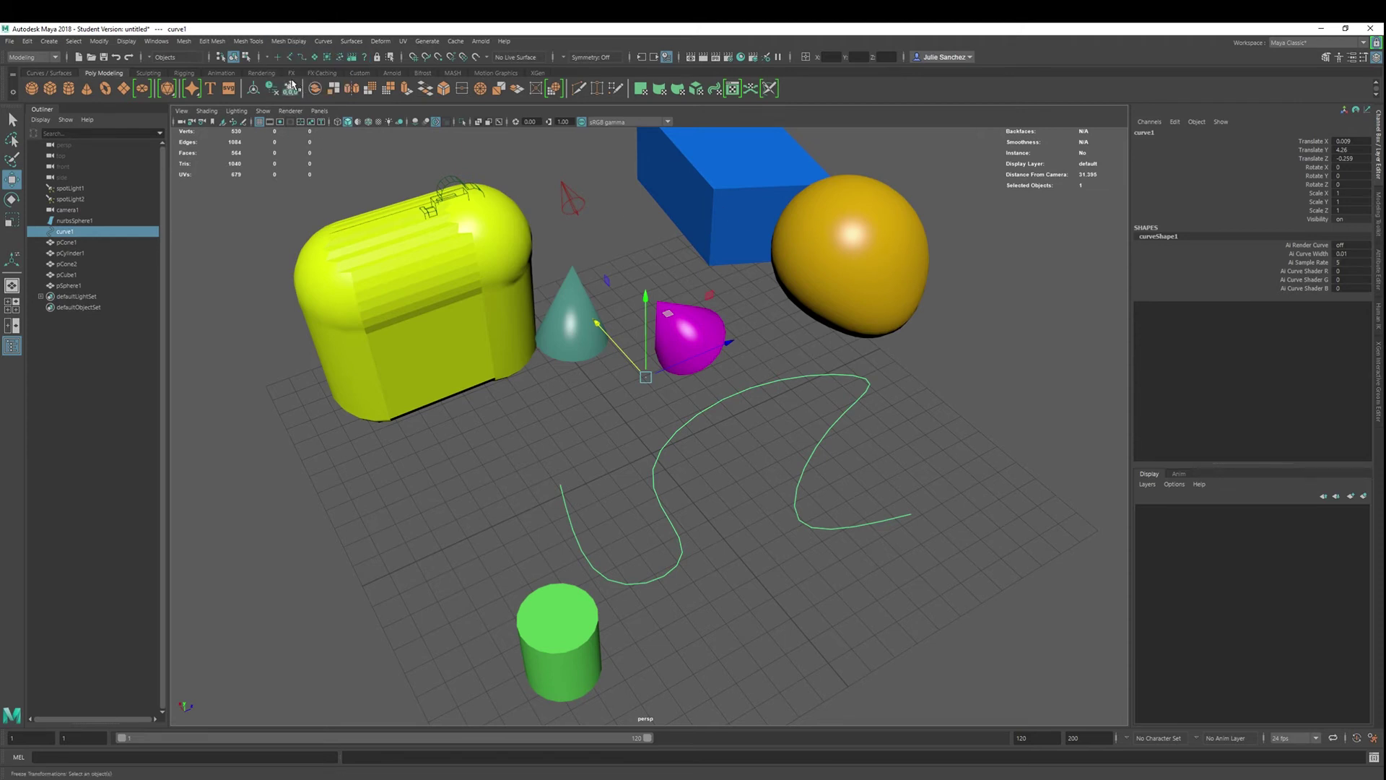
pyautogui.moveTo(358, 150); pyautogui.dragTo(1093, 581)
pyautogui.moveTo(354, 149); pyautogui.dragTo(1021, 656)
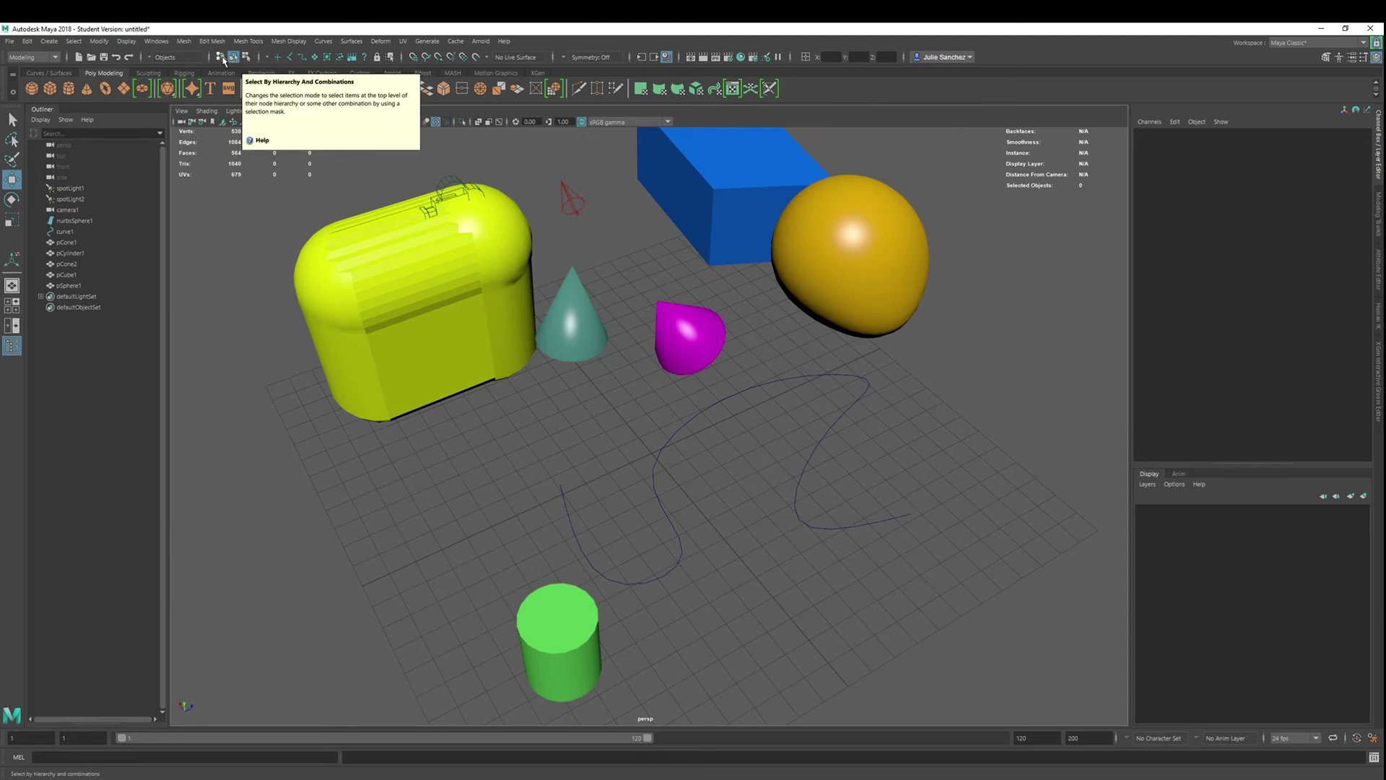
# Step: Switch to Select by Hierarchy and box-select the viewport, which picks nothing
pyautogui.click(223, 58)
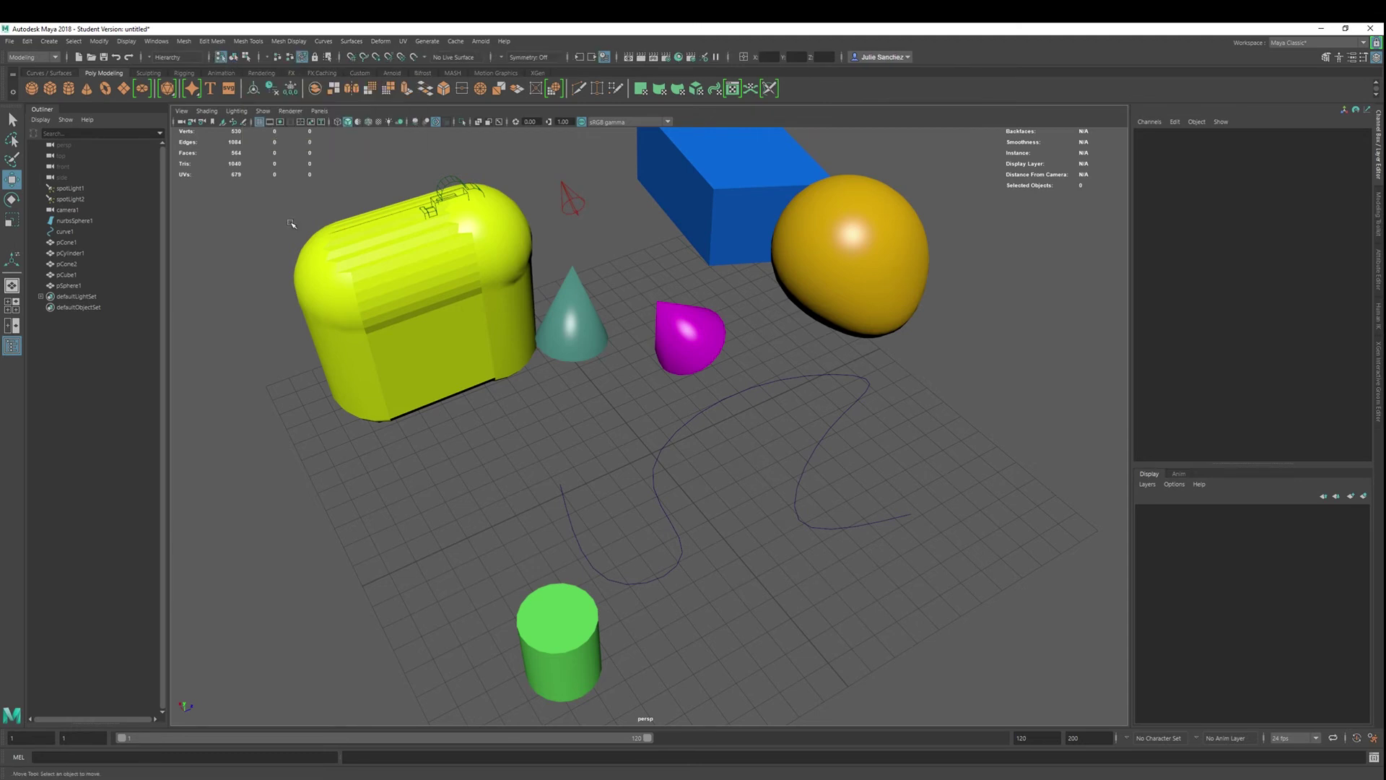
pyautogui.moveTo(366, 176); pyautogui.dragTo(1058, 676)
pyautogui.moveTo(377, 173); pyautogui.dragTo(1052, 697)
# Step: Pick items in the Outliner, from nurbsSphere1 and spotLight2 down to defaultLightSet
pyautogui.click(72, 220)
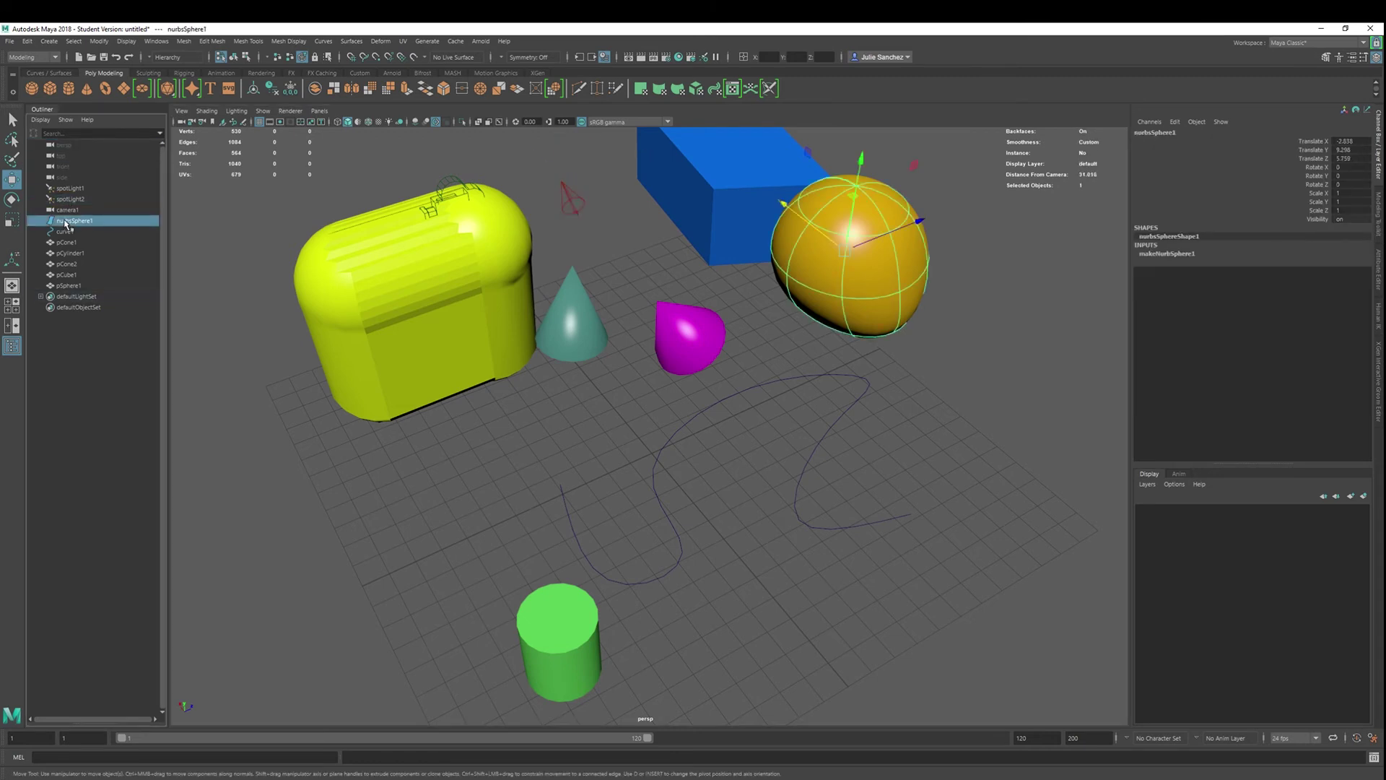
pyautogui.click(69, 200)
pyautogui.click(69, 188)
pyautogui.click(69, 200)
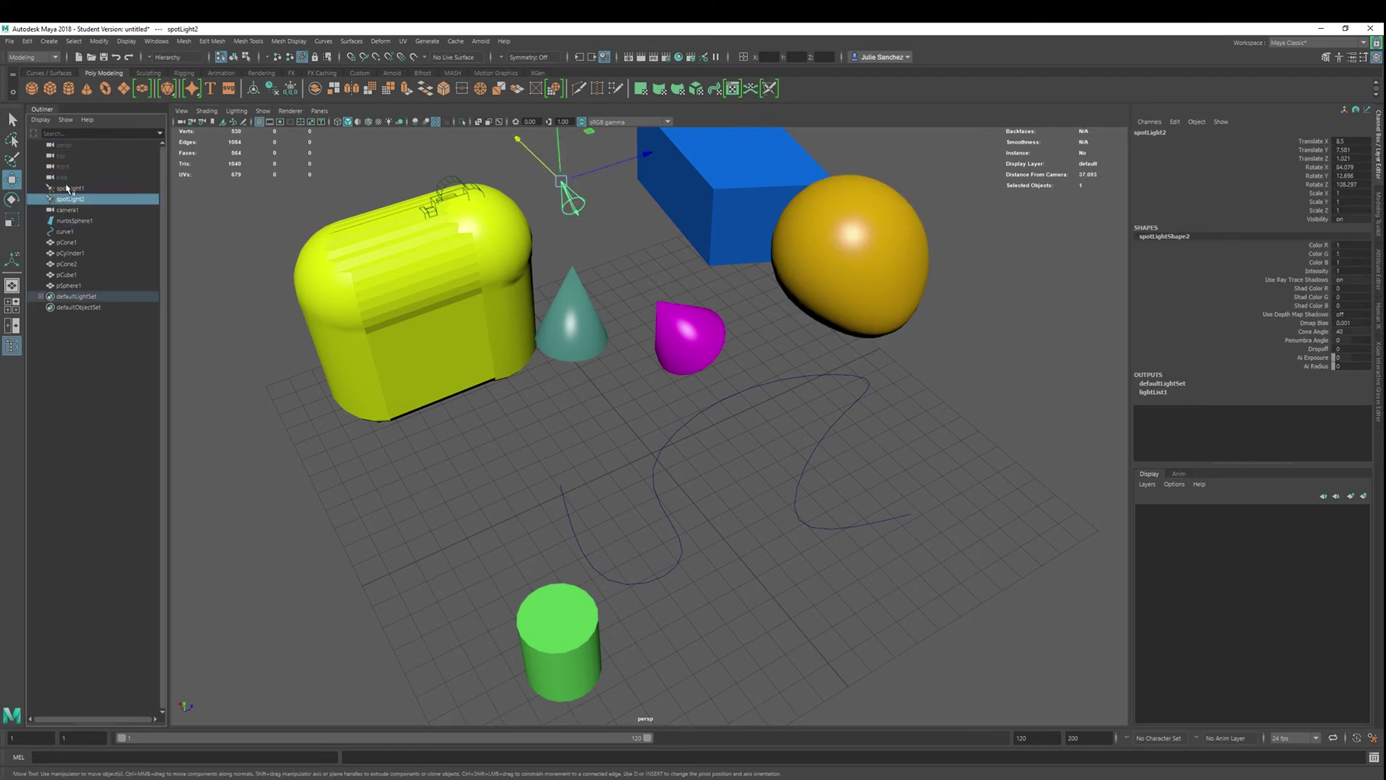
pyautogui.click(69, 188)
pyautogui.click(70, 253)
pyautogui.click(69, 263)
pyautogui.click(72, 307)
pyautogui.click(72, 297)
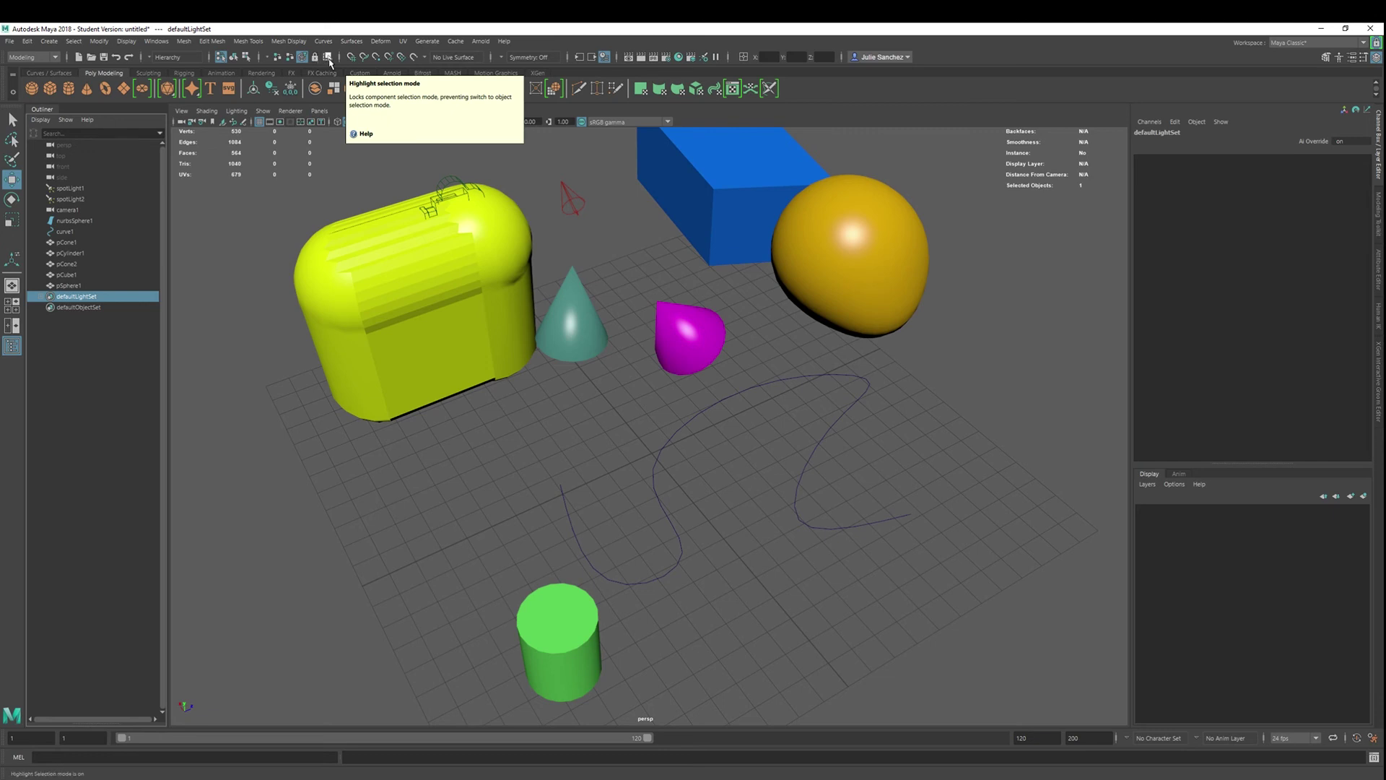
# Step: Return to object selection mode, turn All objects on, and select the magenta cone
pyautogui.click(234, 57)
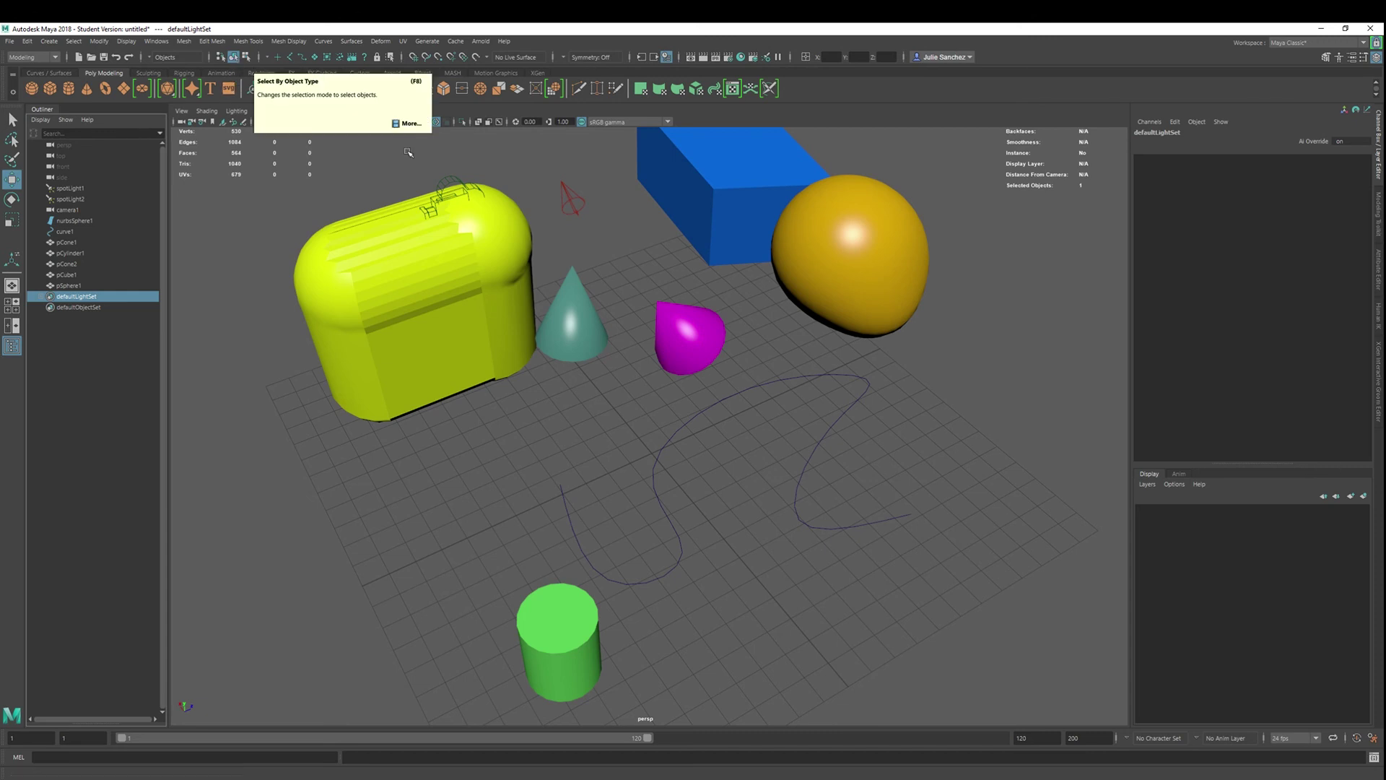
pyautogui.click(273, 58)
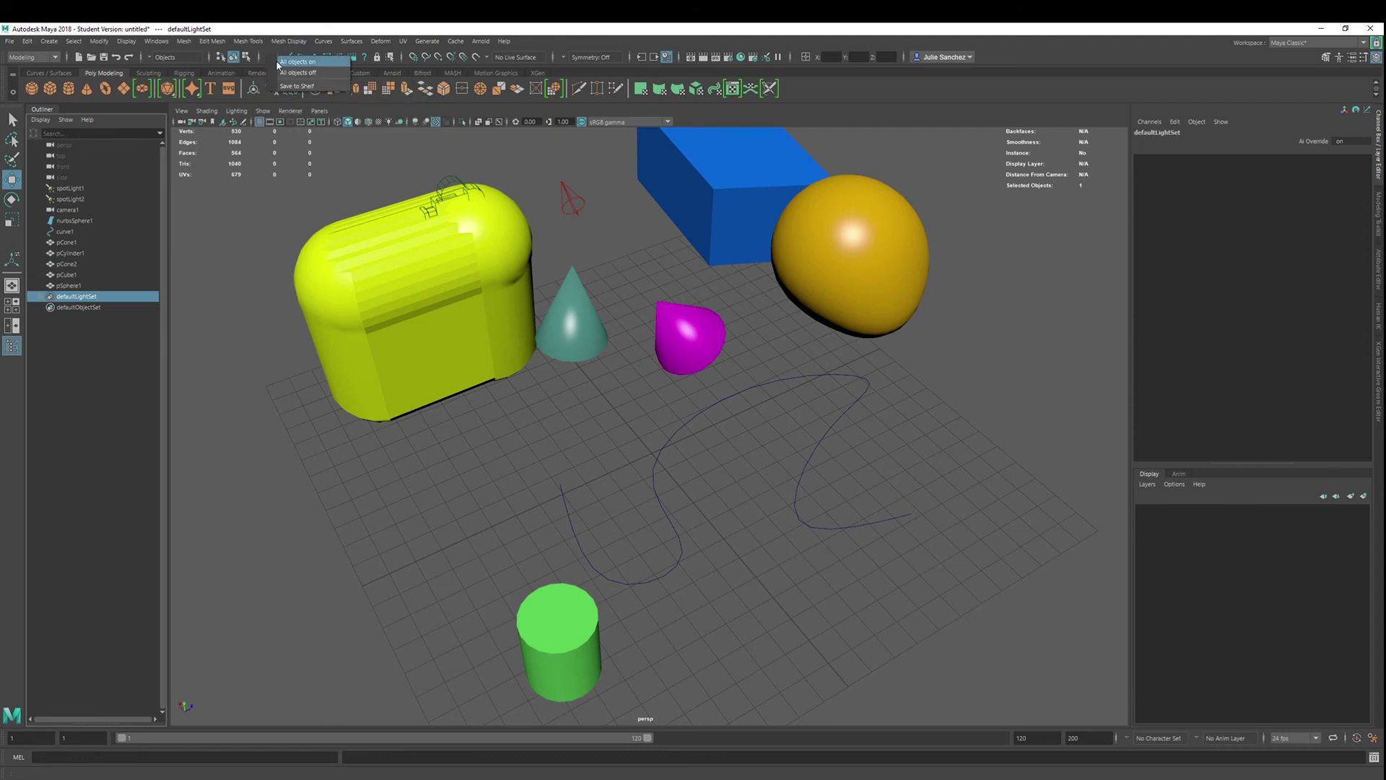
pyautogui.click(283, 62)
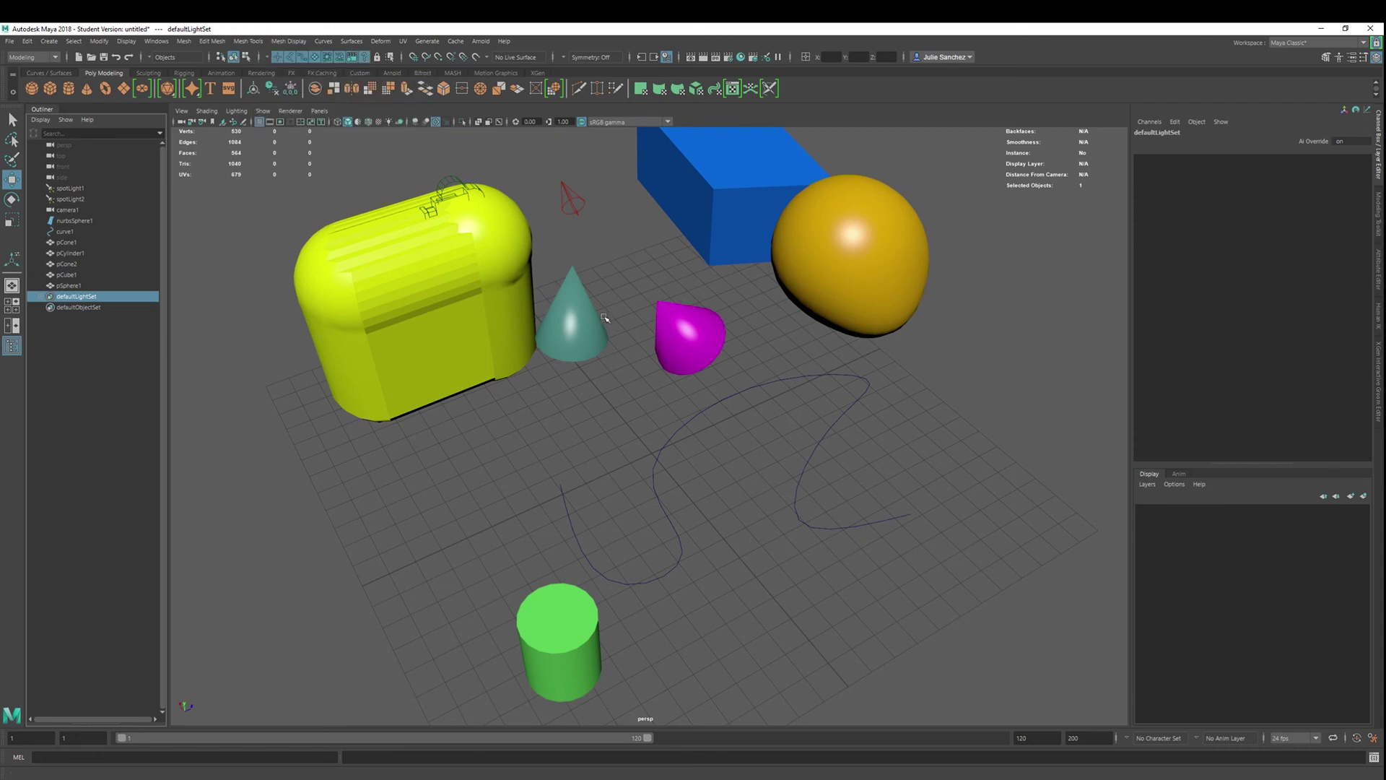
pyautogui.click(671, 349)
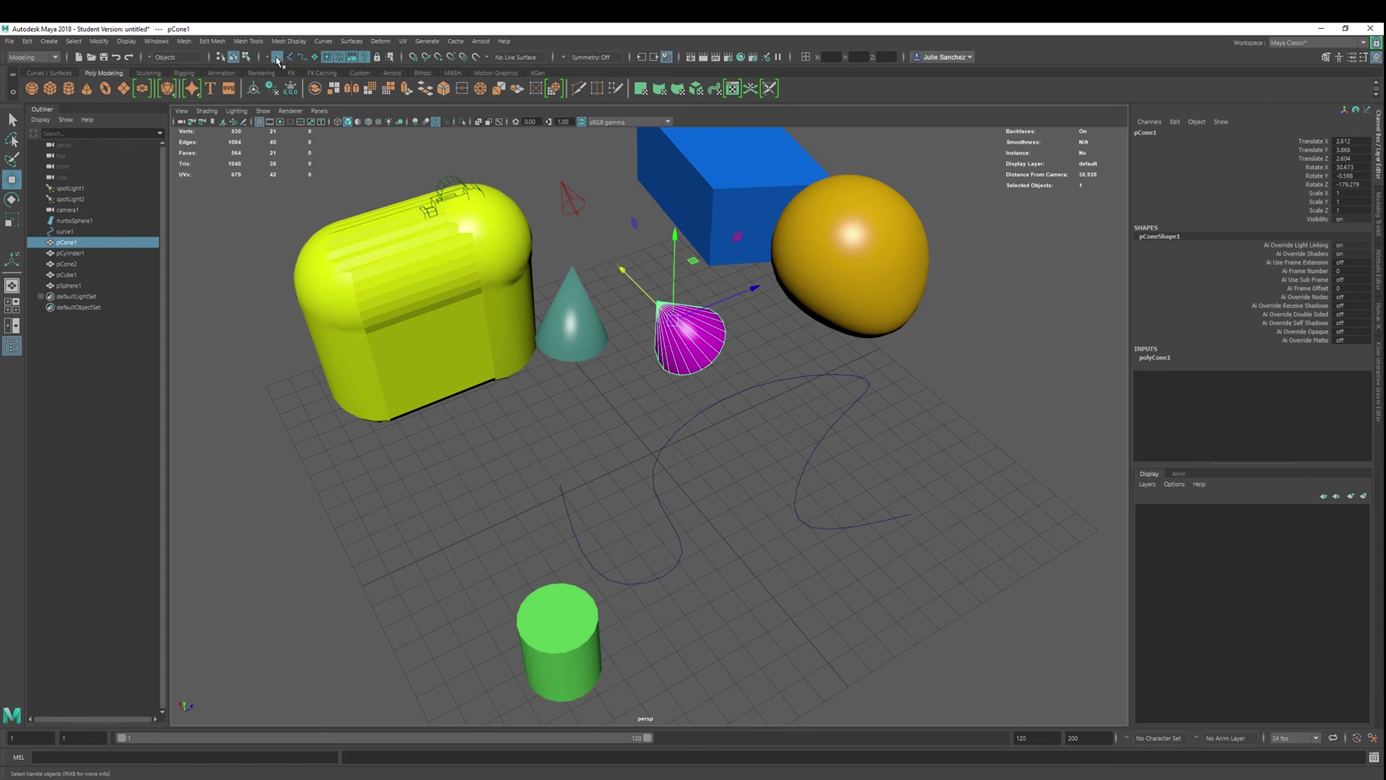
# Step: Turn All objects off in the selection mask, then enable only surface objects
pyautogui.click(266, 58)
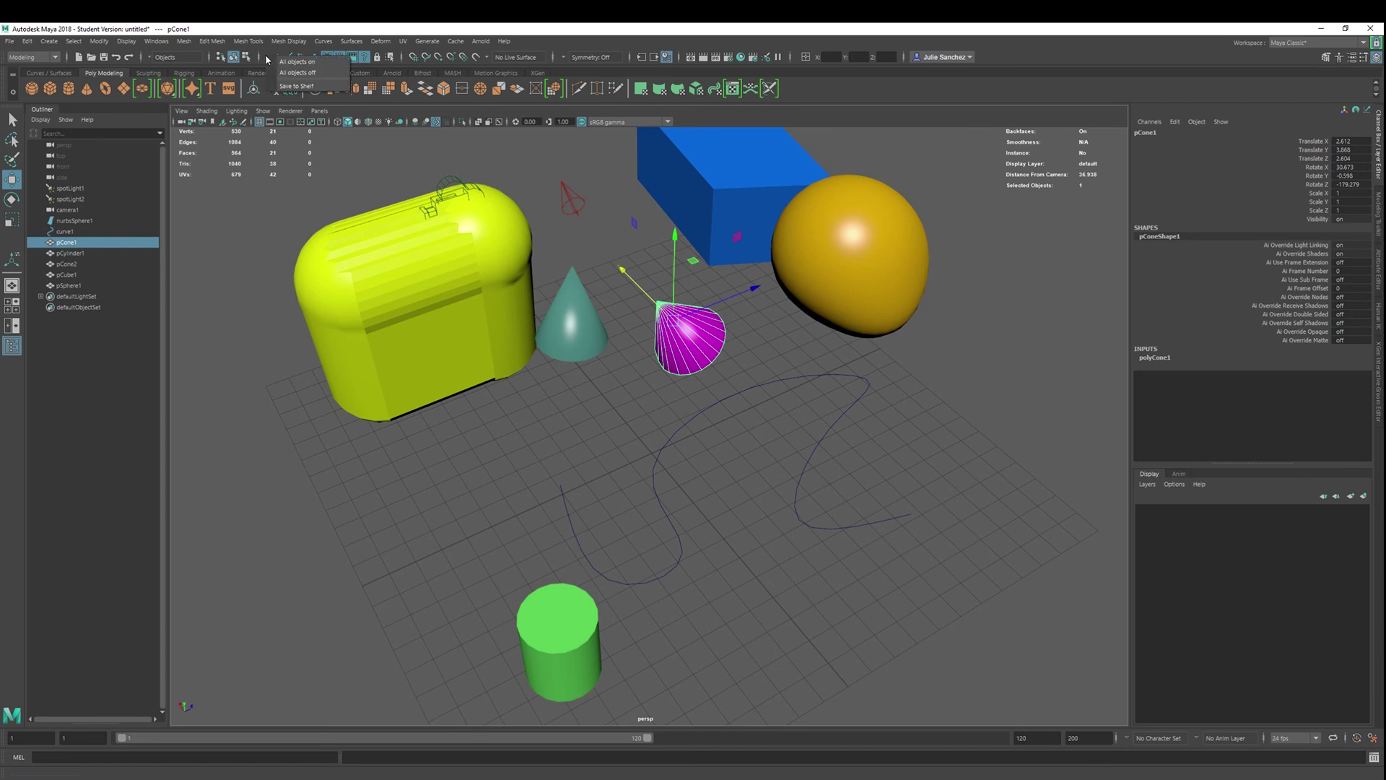
pyautogui.click(304, 62)
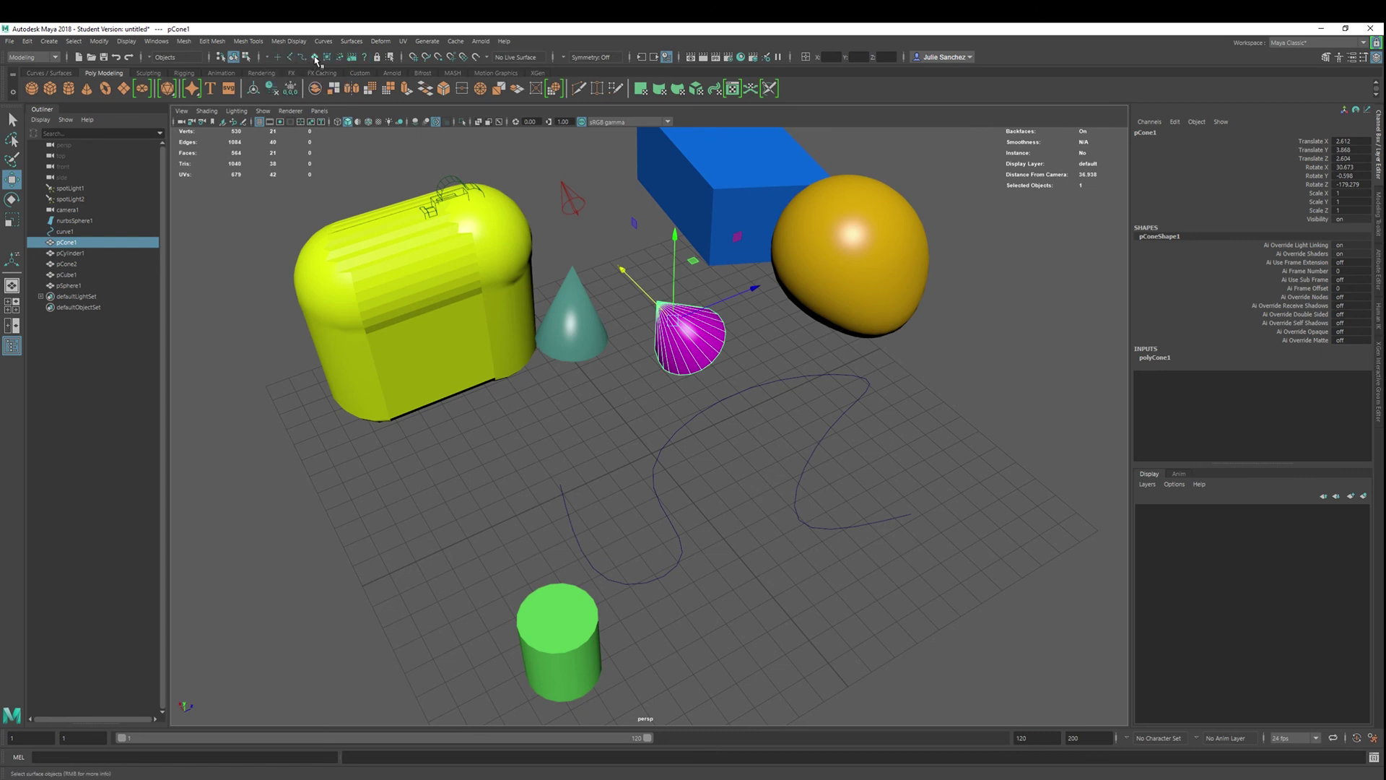
pyautogui.click(315, 60)
# Step: Box-select the scene to pick the six surface objects, then deselect them
pyautogui.moveTo(401, 150); pyautogui.dragTo(994, 684)
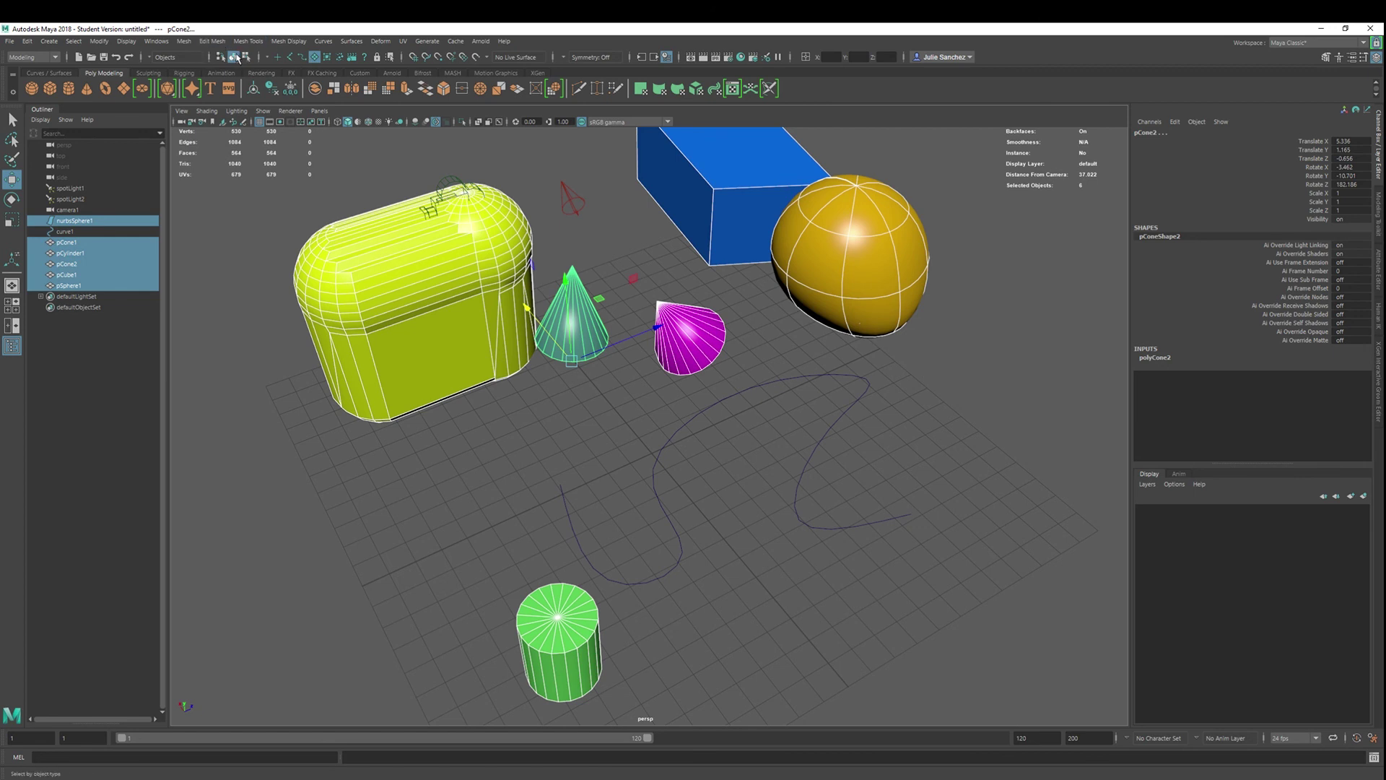
pyautogui.keyDown('shift'); pyautogui.rightClick(618, 468); pyautogui.keyUp('shift')
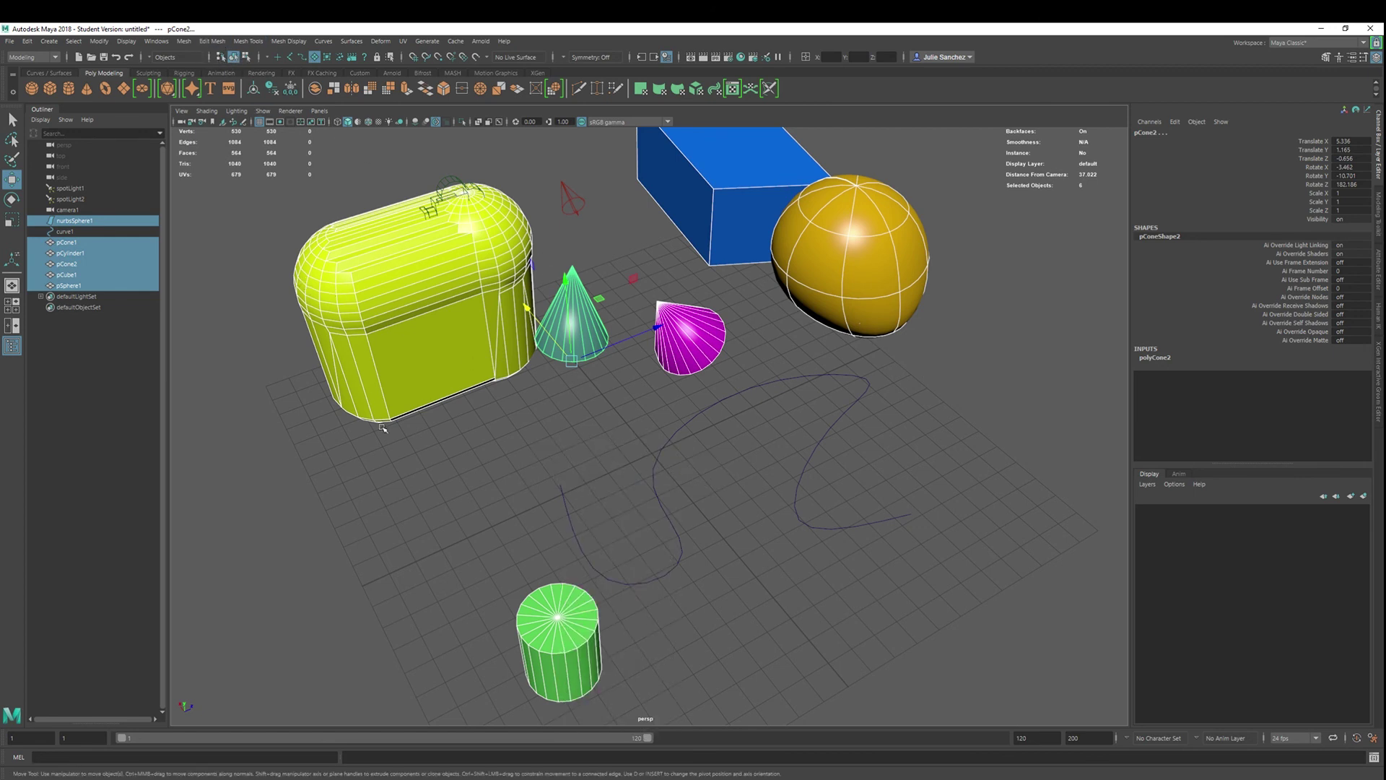
pyautogui.click(447, 460)
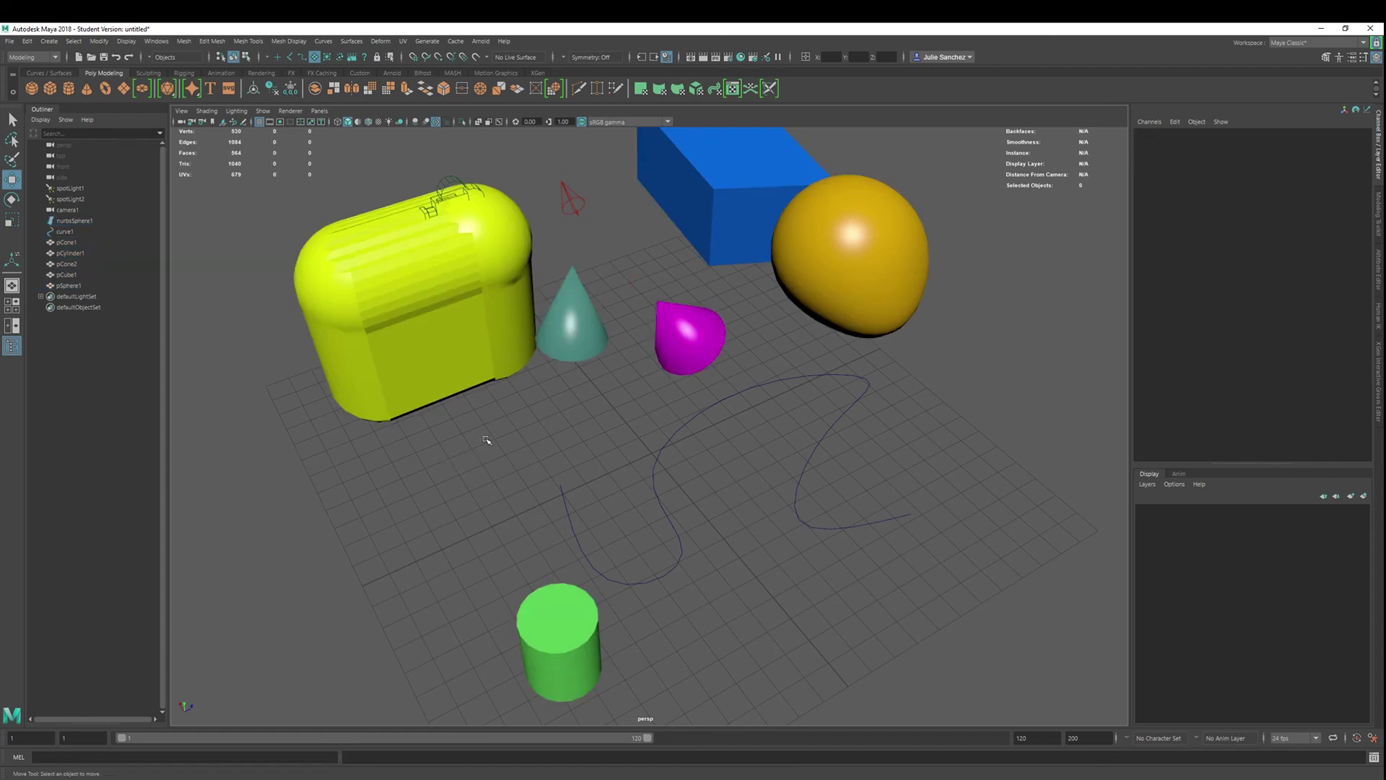